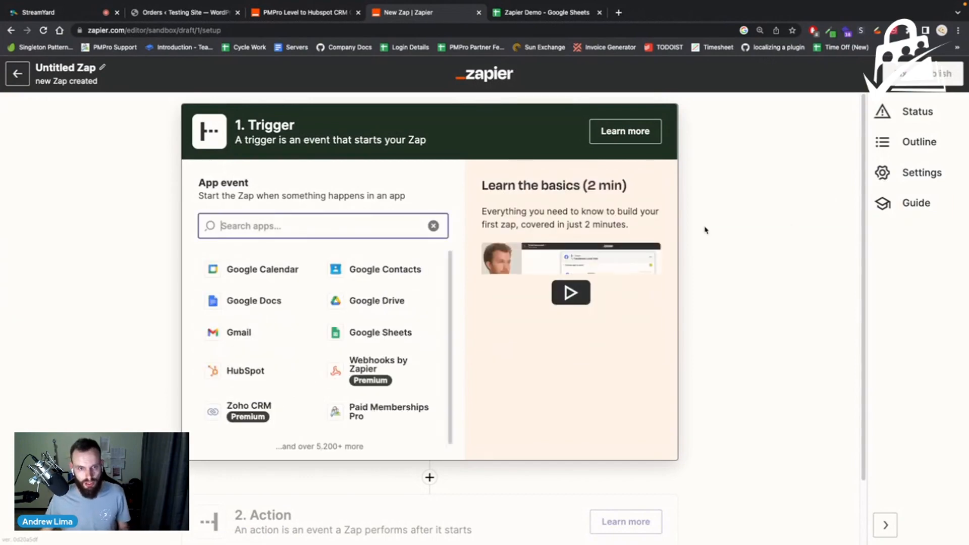
# - Set the Zap's trigger app to Paid Memberships Pro with the event Order Added or Updated
pyautogui.write('Paid')
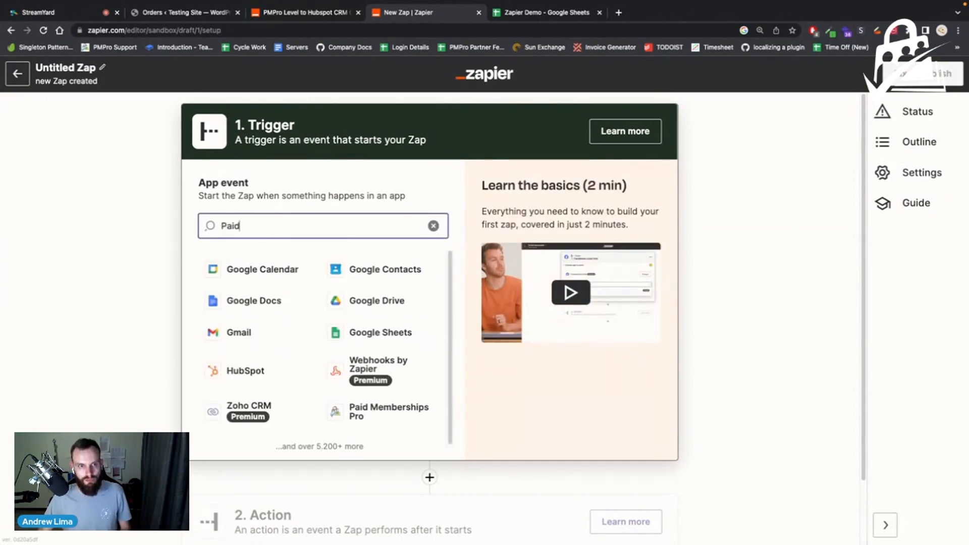
pyautogui.write(' Membership')
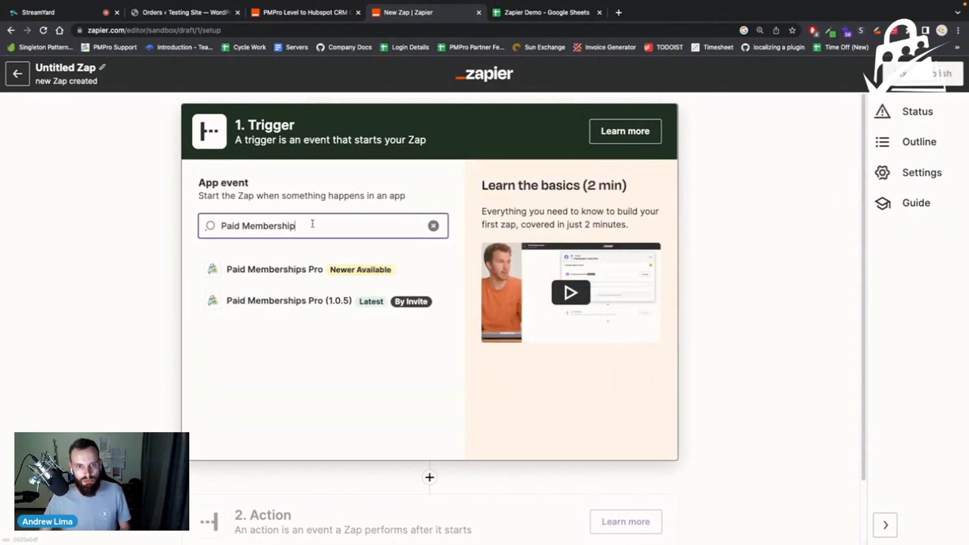
pyautogui.click(316, 313)
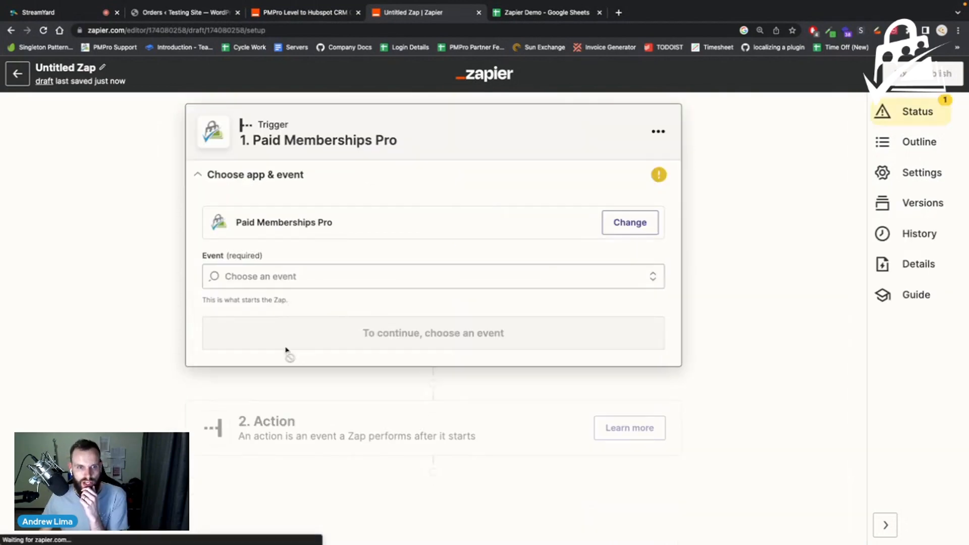
pyautogui.click(286, 275)
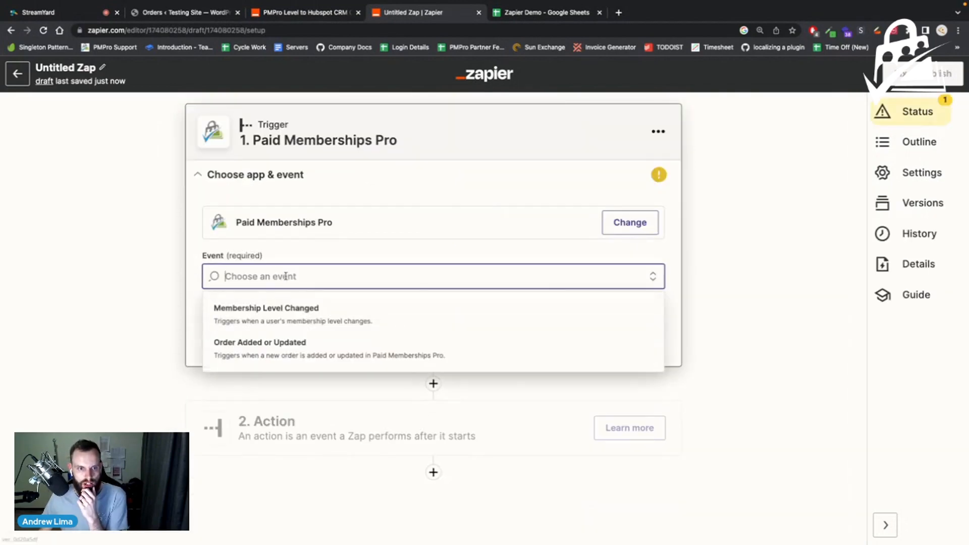
pyautogui.click(258, 354)
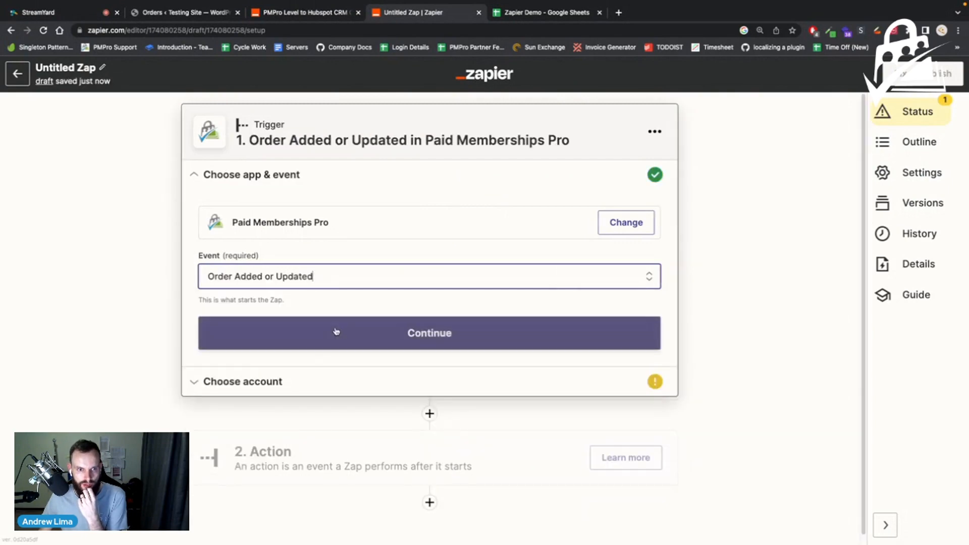
pyautogui.click(380, 335)
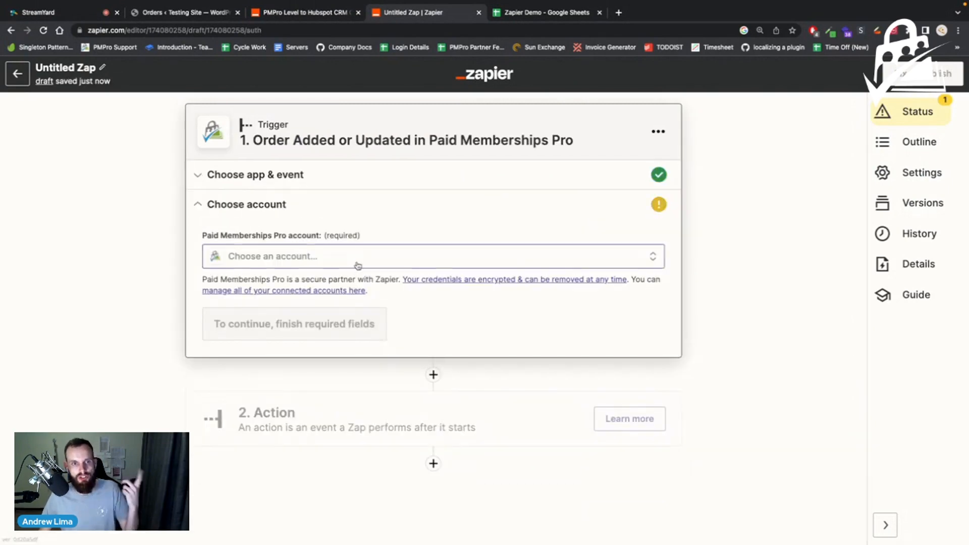
# - Select the yournewsite.co.za/pmpro account for the trigger and test the trigger
pyautogui.click(356, 264)
pyautogui.click(270, 353)
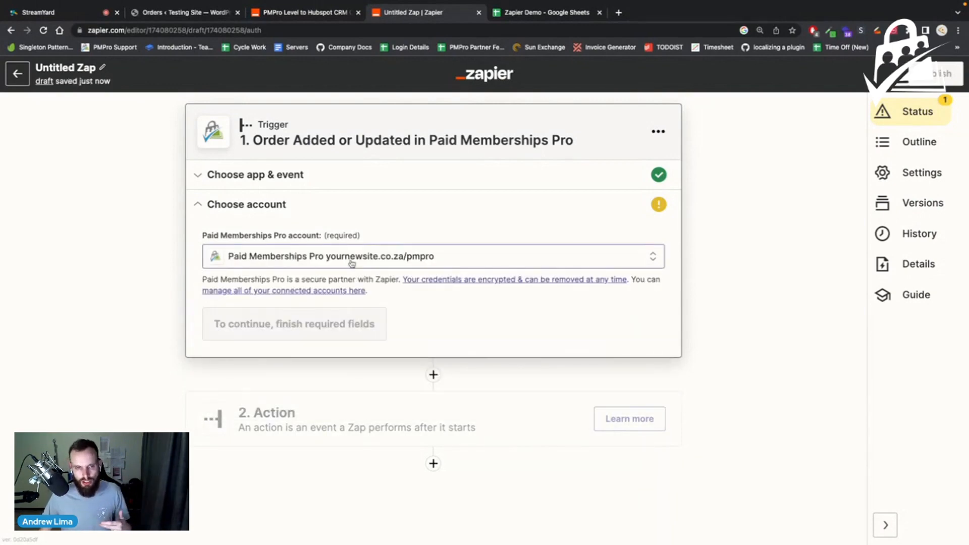
pyautogui.click(247, 333)
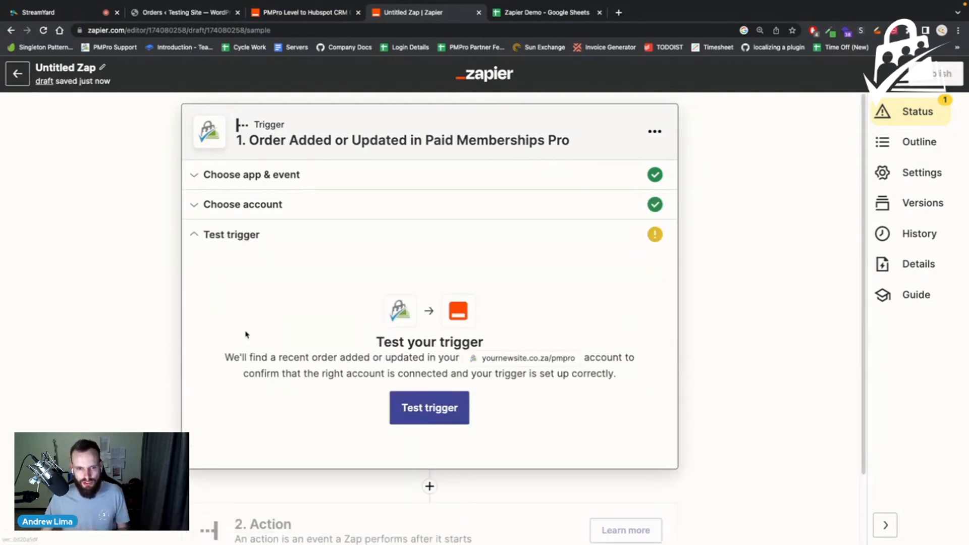
pyautogui.click(415, 409)
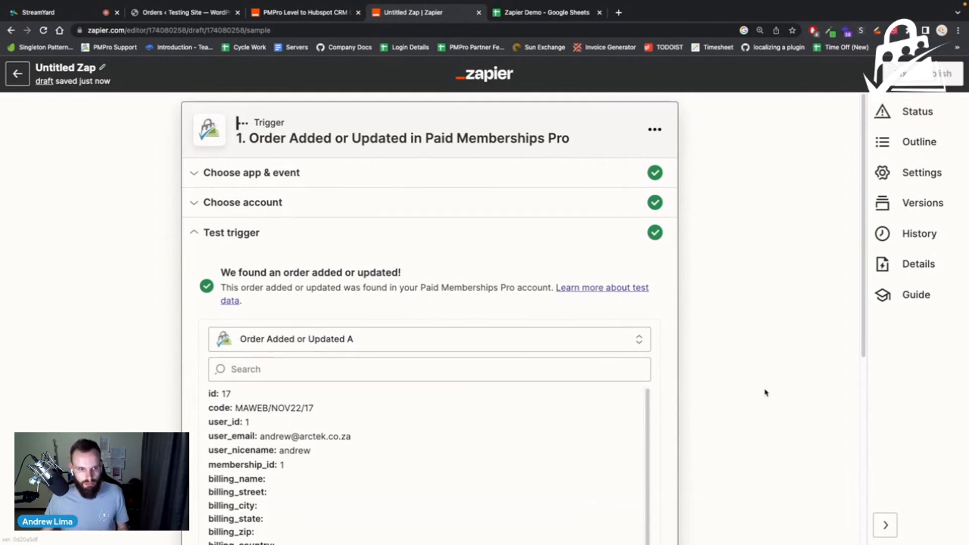
# - Examine the sample order's fields, including its code, total, status, gateway and gateway environment
pyautogui.scroll(-4, 764, 393)
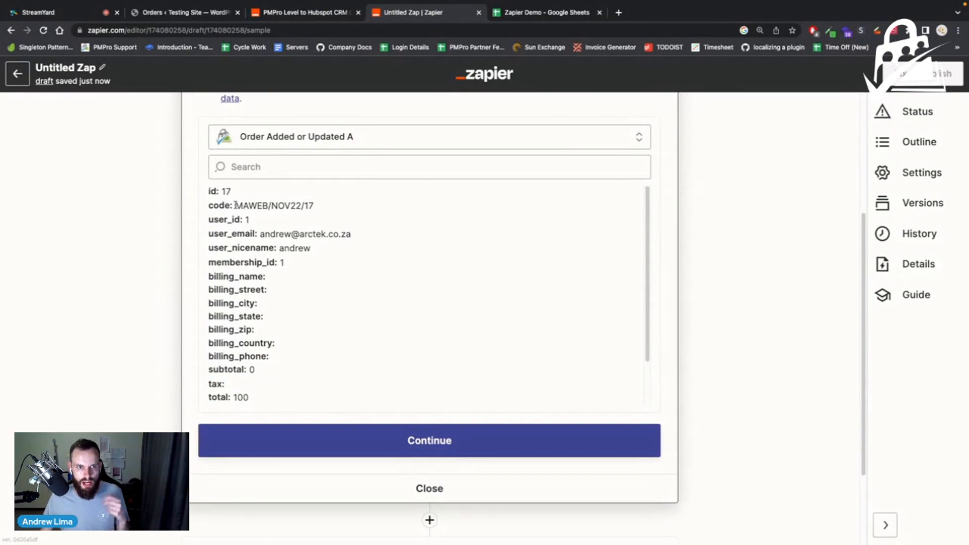
pyautogui.moveTo(235, 204); pyautogui.dragTo(332, 211)
pyautogui.click(331, 210)
pyautogui.scroll(-2, 360, 232)
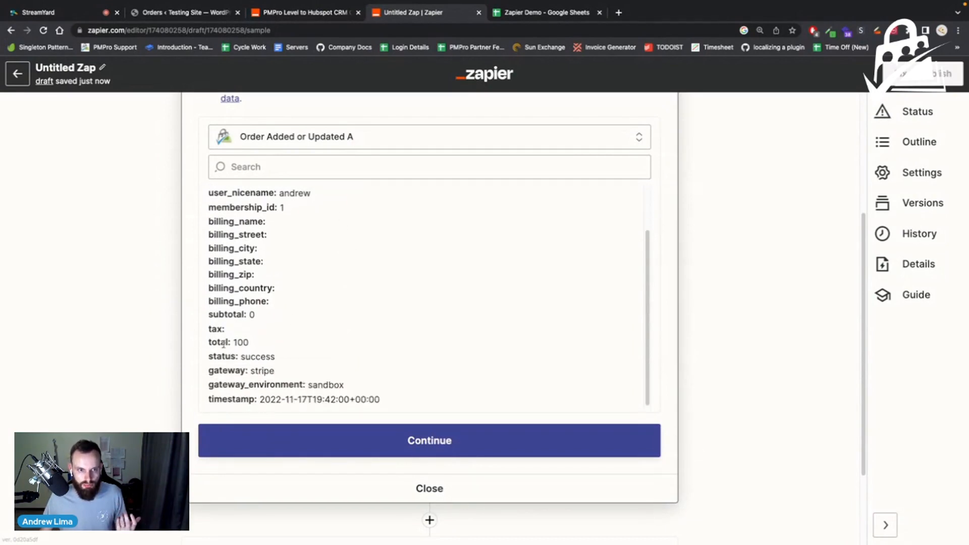
pyautogui.moveTo(232, 342); pyautogui.dragTo(343, 385)
pyautogui.click(303, 374)
pyautogui.click(447, 374)
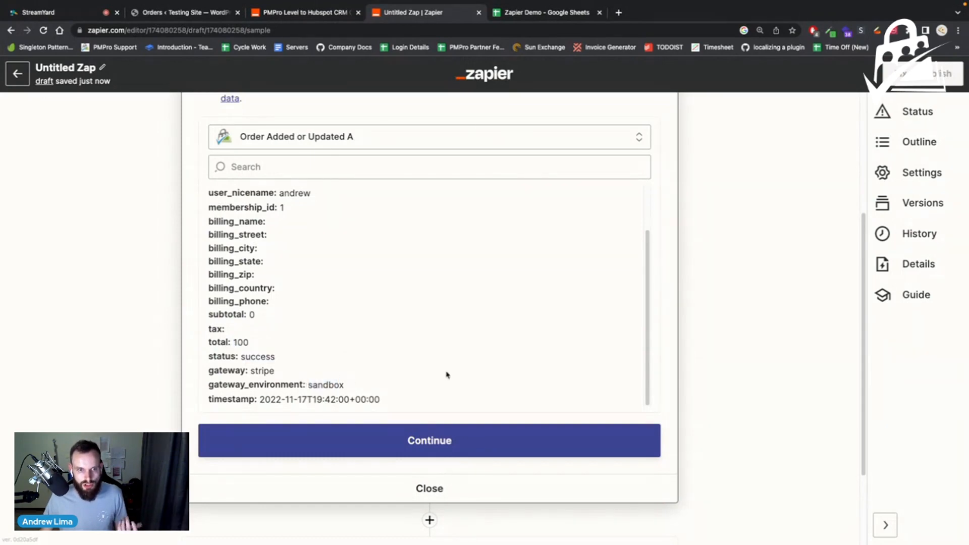
pyautogui.moveTo(273, 369); pyautogui.dragTo(312, 385)
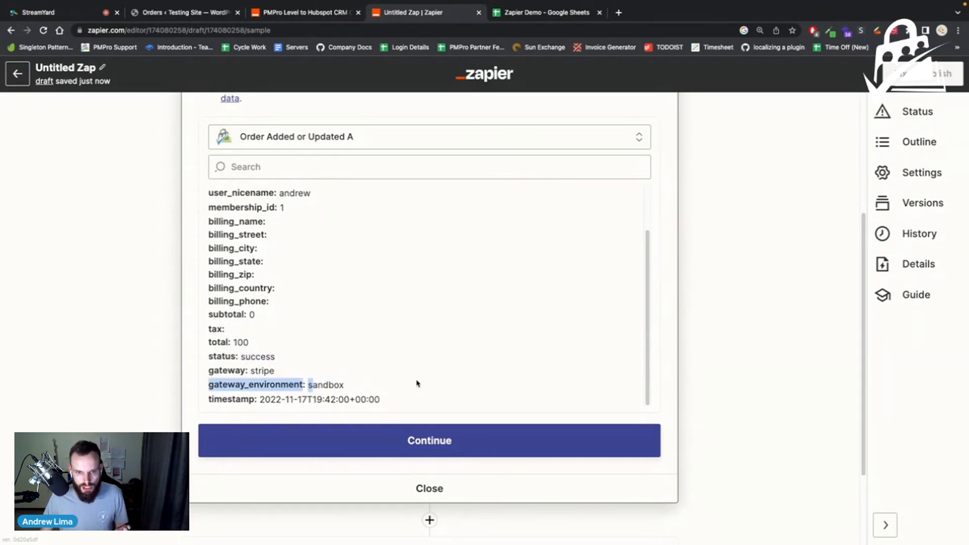
# - Add a Filter as the second step and choose the order's Total as the field to check
pyautogui.click(439, 450)
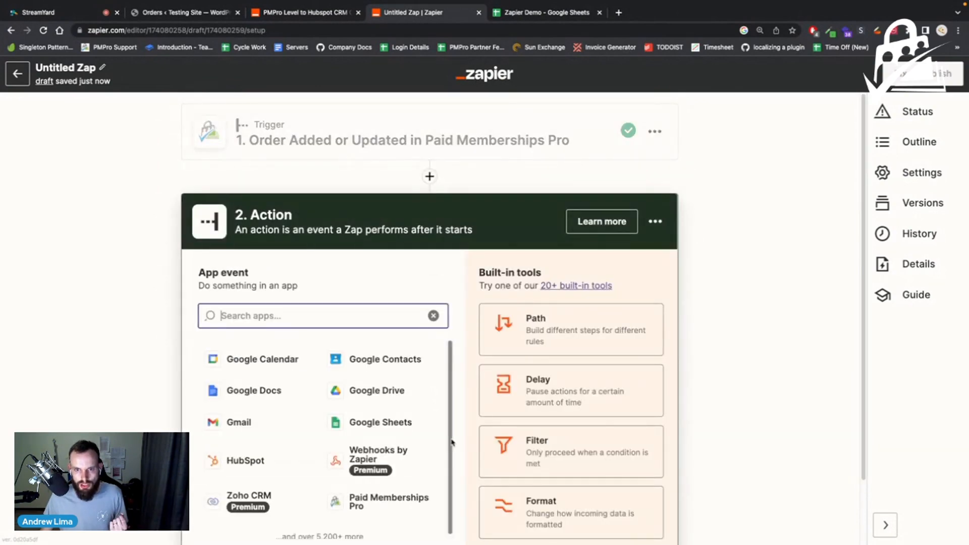
pyautogui.scroll(-1, 604, 418)
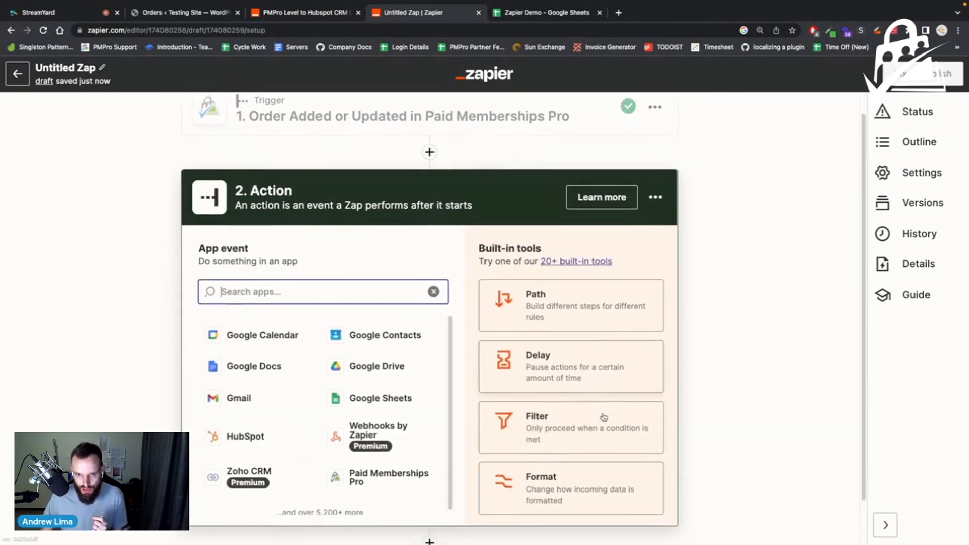
pyautogui.click(604, 417)
pyautogui.click(297, 355)
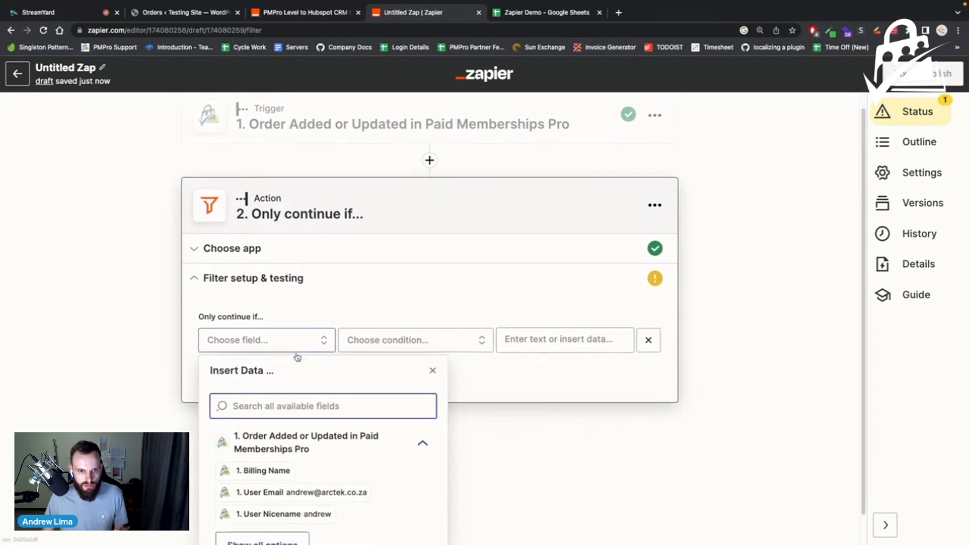
pyautogui.click(287, 511)
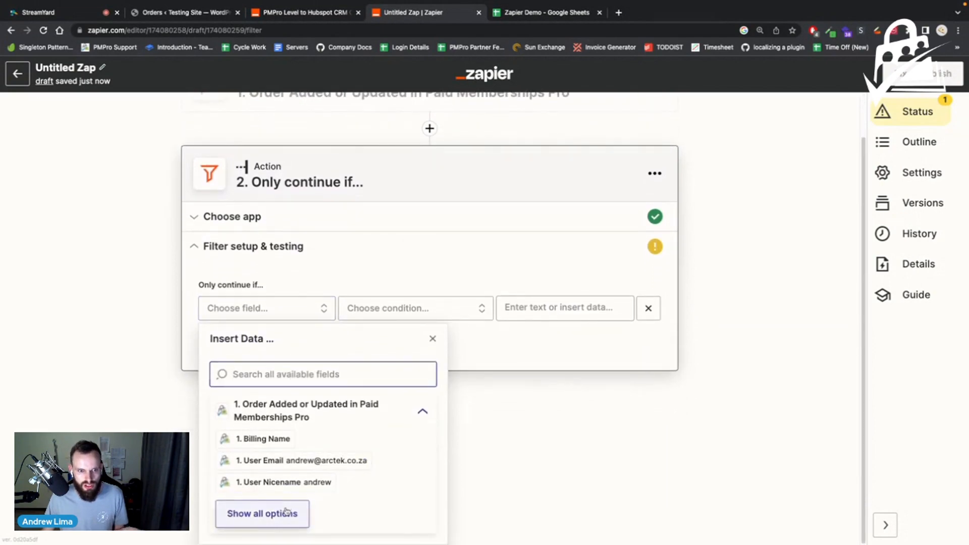
pyautogui.scroll(-2, 371, 431)
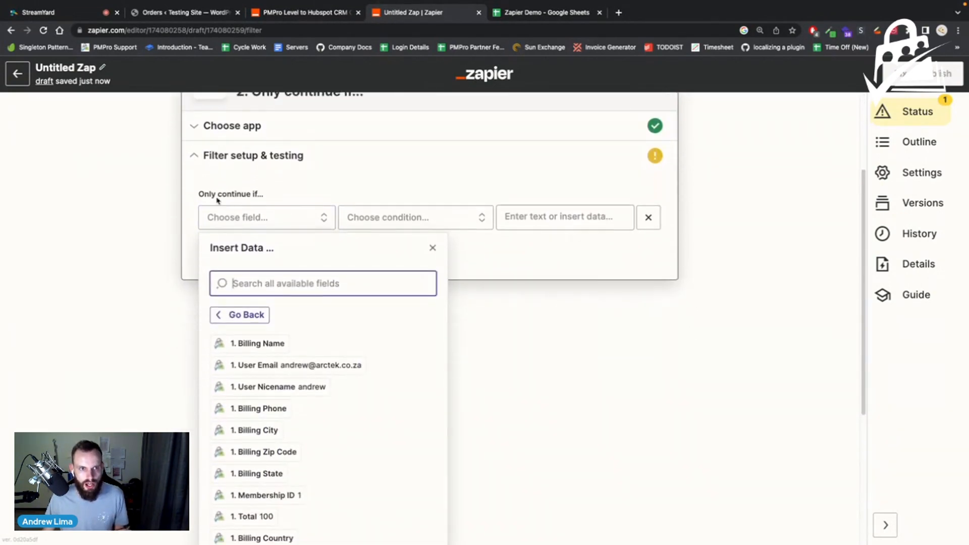
pyautogui.scroll(-1, 345, 392)
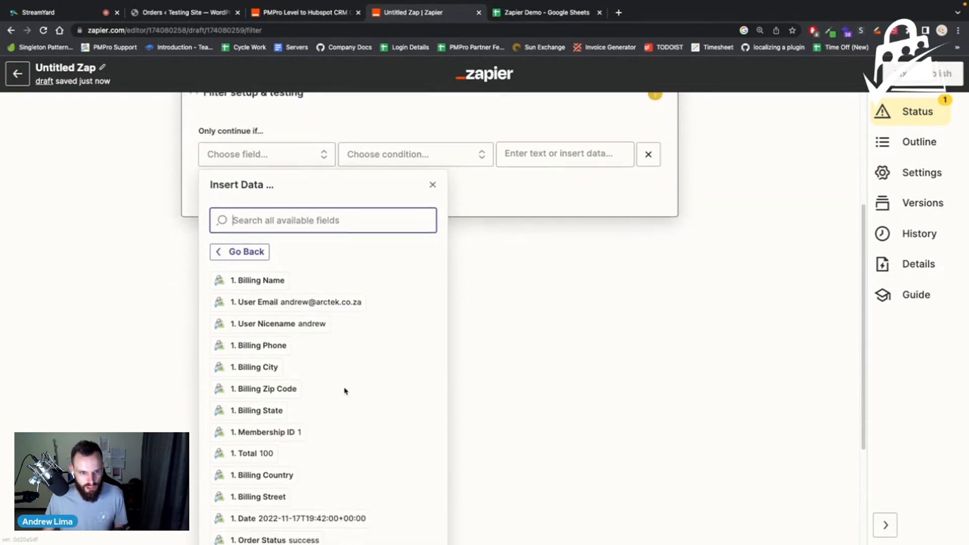
pyautogui.click(253, 443)
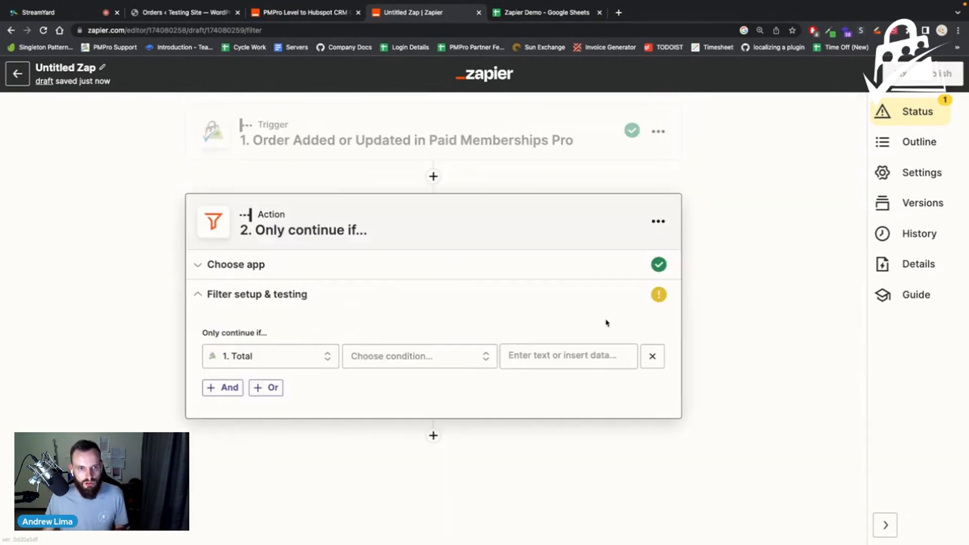
# - Set the filter condition on Total to (Number) Greater than 50
pyautogui.click(448, 361)
pyautogui.scroll(-1, 436, 396)
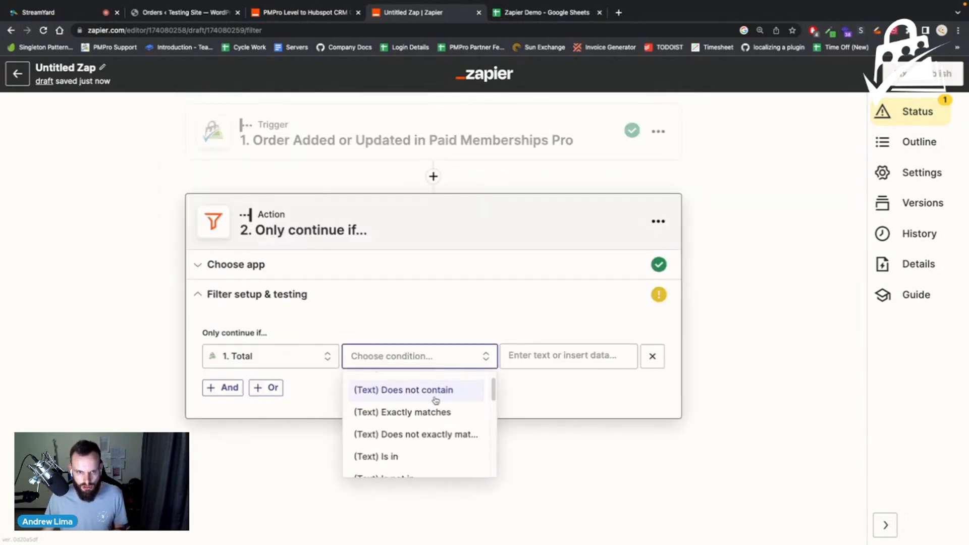
pyautogui.scroll(-6, 436, 400)
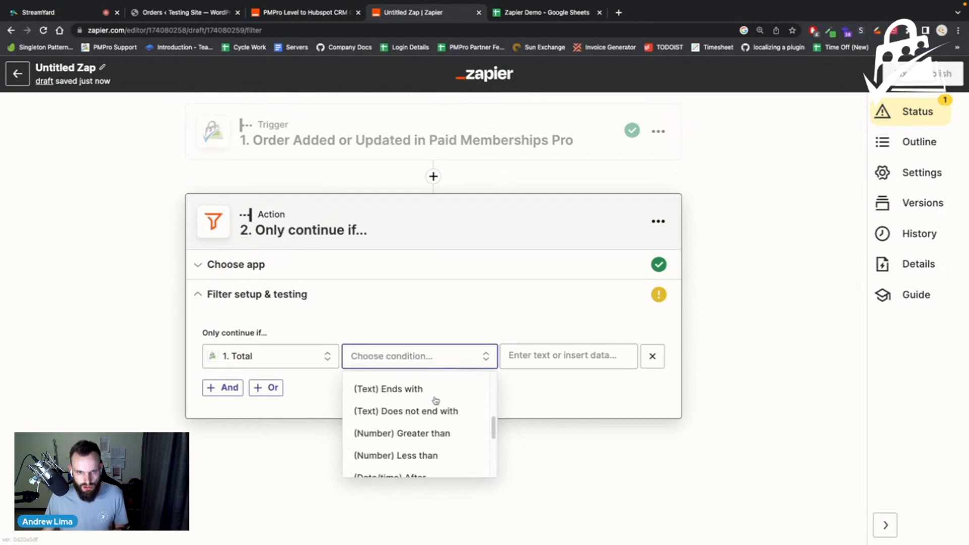
pyautogui.scroll(-2, 435, 400)
pyautogui.scroll(1, 436, 400)
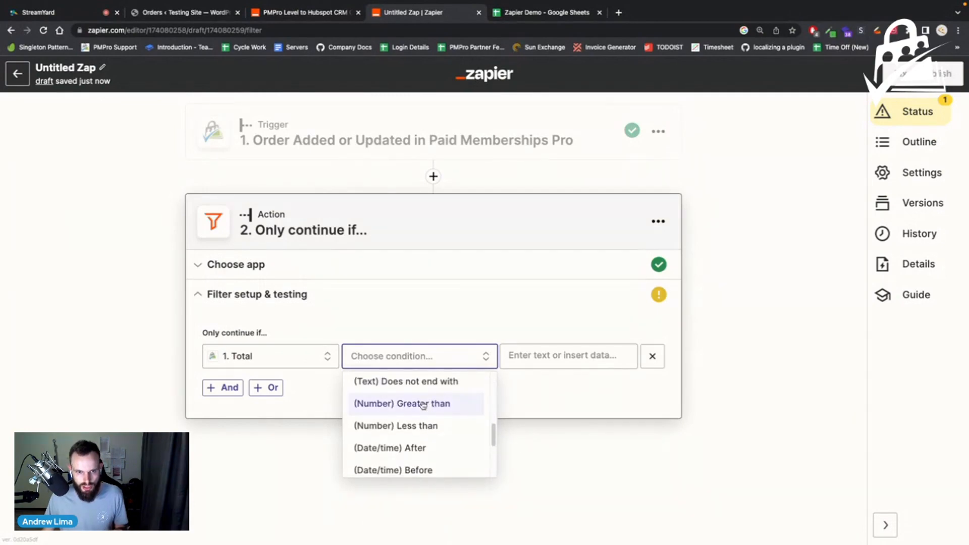
pyautogui.click(423, 404)
pyautogui.press('Tab')
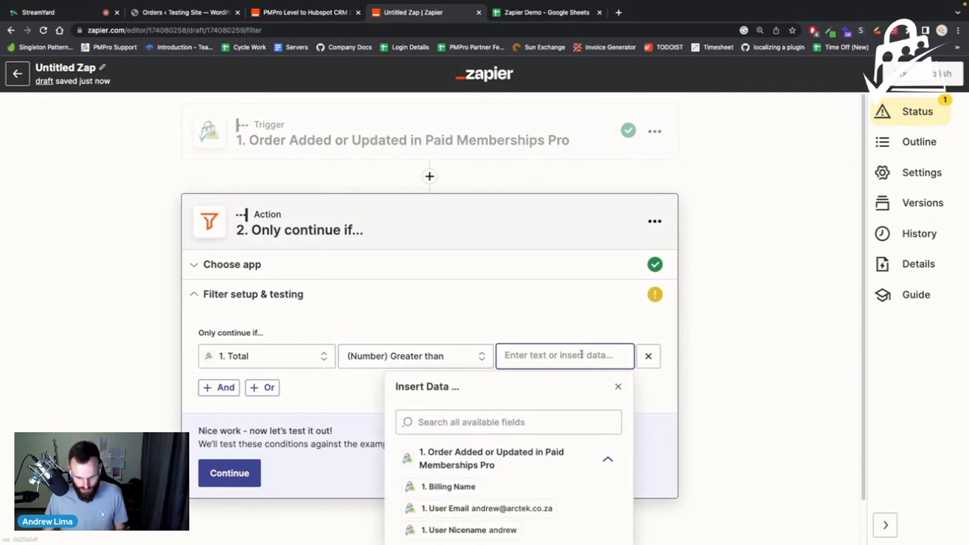
pyautogui.write('50')
pyautogui.click(724, 343)
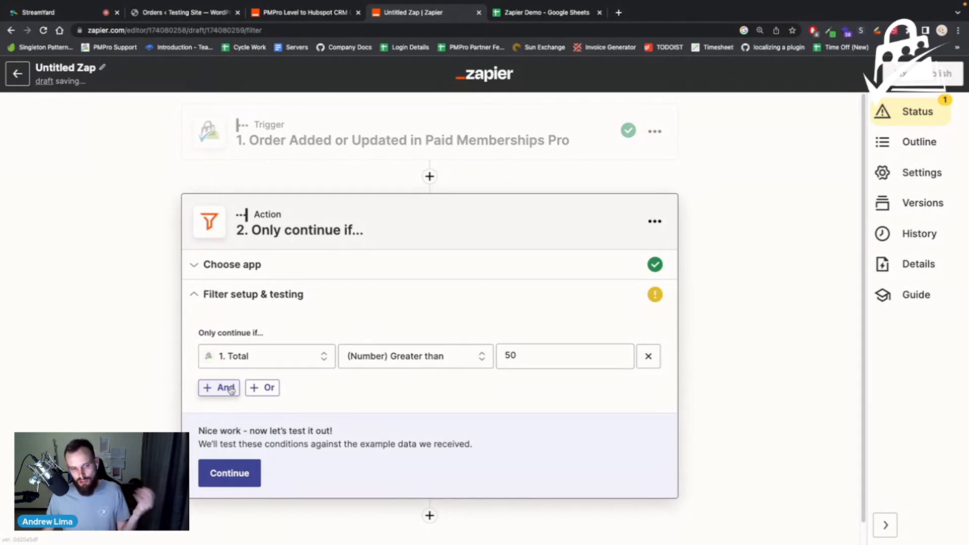
# - Test the filter against the sample order, inspect the matched item, and continue to the third action
pyautogui.click(248, 478)
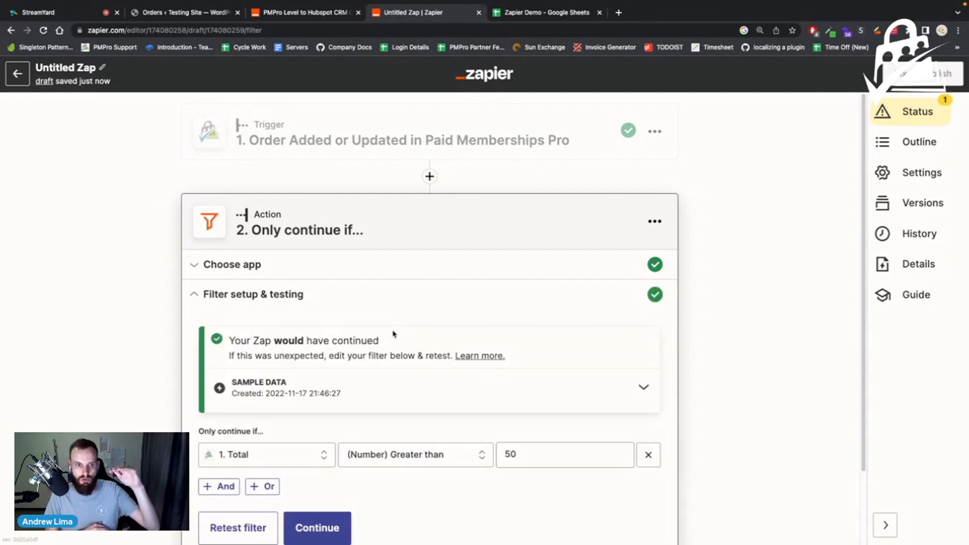
pyautogui.scroll(-2, 398, 338)
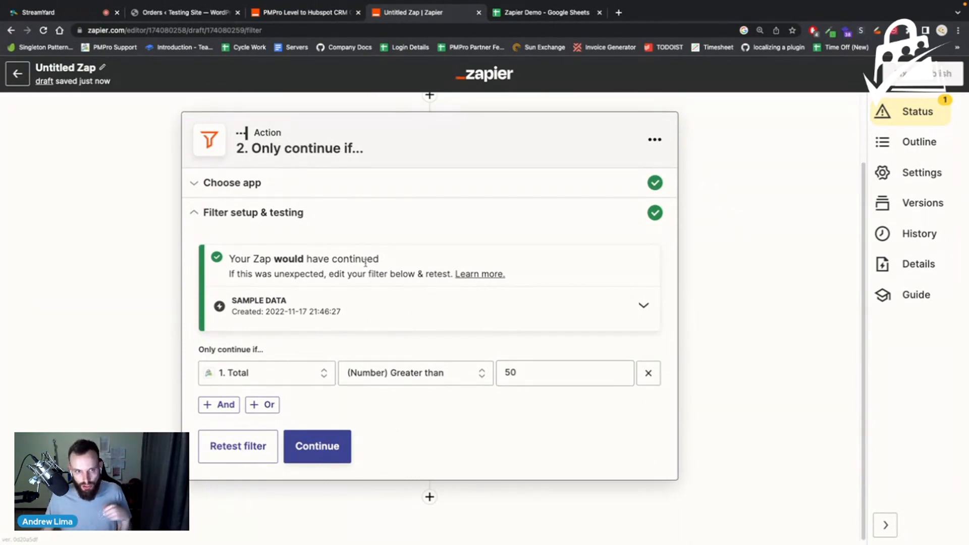
pyautogui.click(642, 306)
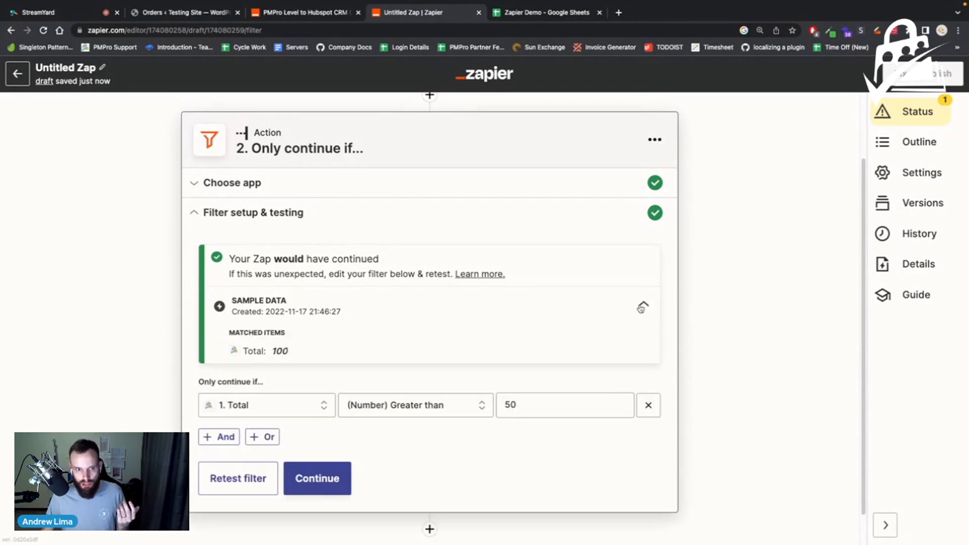
pyautogui.scroll(-1, 515, 331)
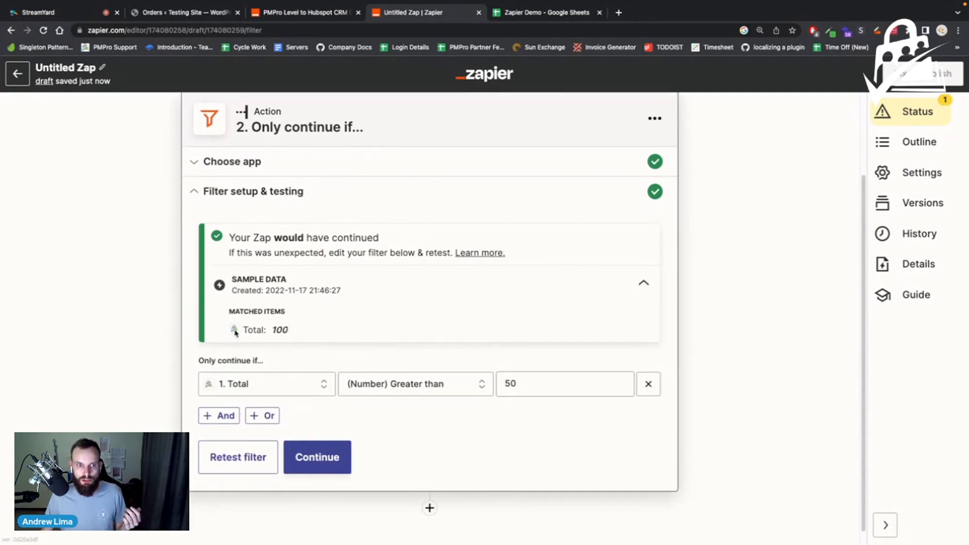
pyautogui.doubleClick(253, 329)
pyautogui.doubleClick(280, 329)
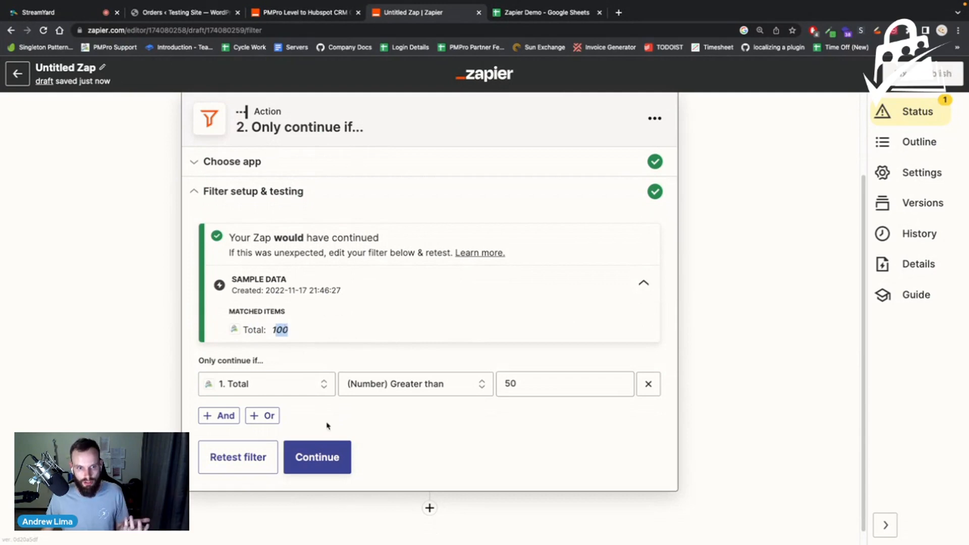
pyautogui.click(280, 330)
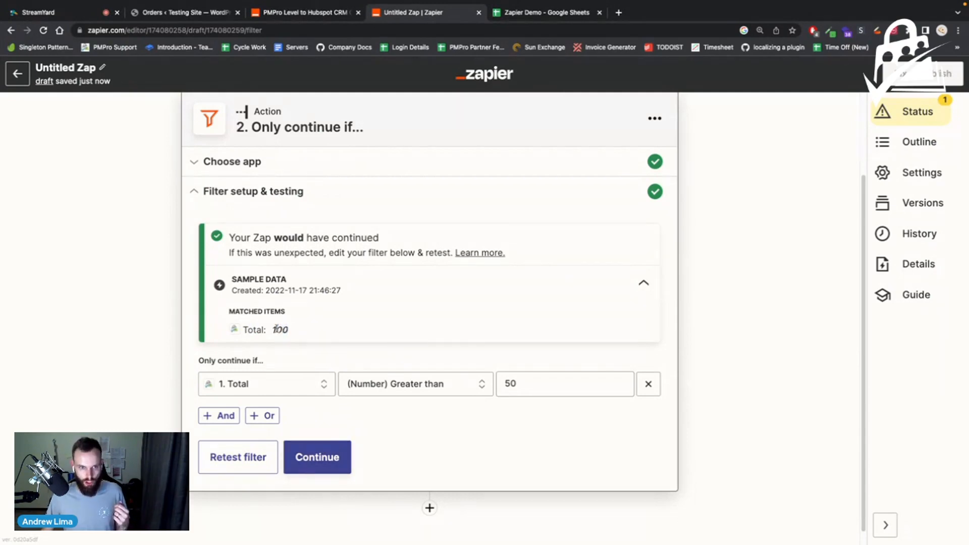
pyautogui.moveTo(276, 329); pyautogui.dragTo(281, 330)
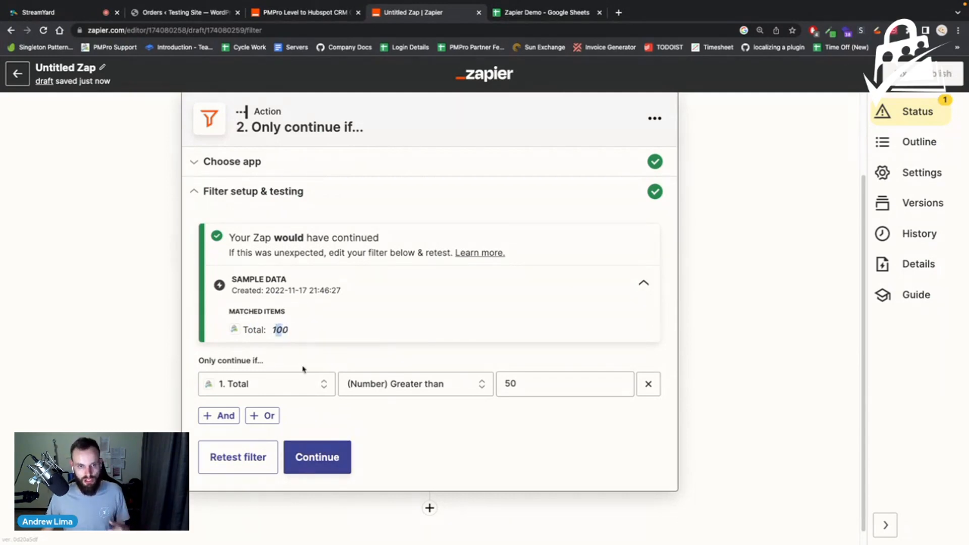
pyautogui.click(324, 455)
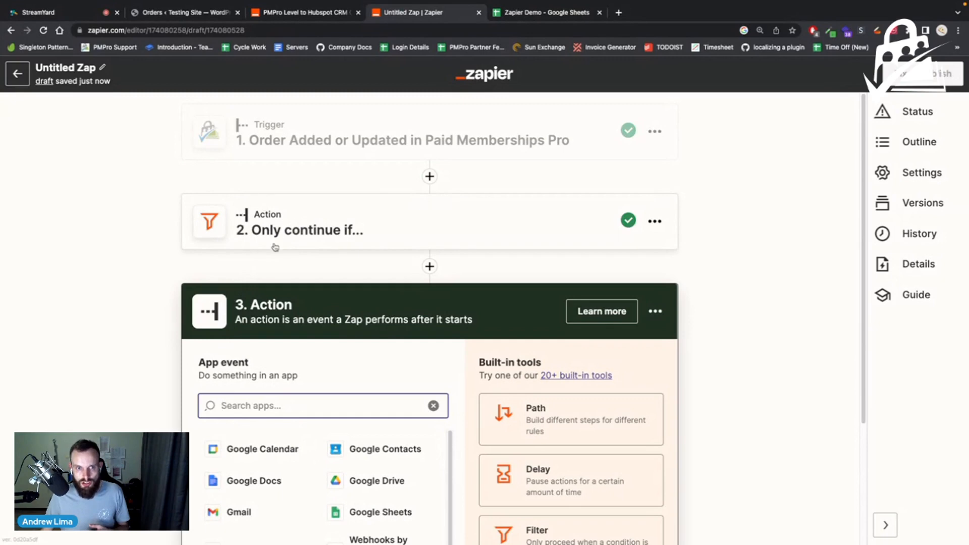
# - Reopen the filter step's setup and testing section to review its condition
pyautogui.click(424, 229)
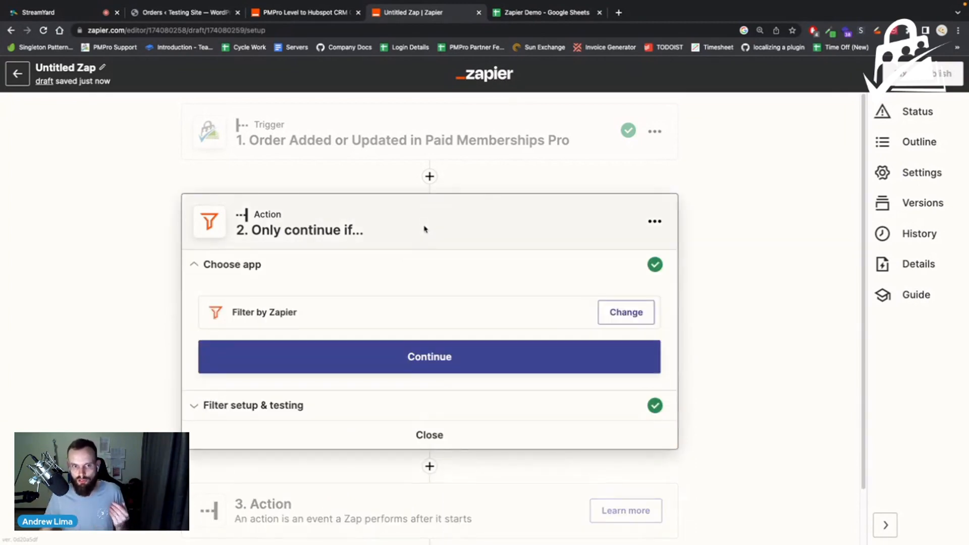
pyautogui.click(298, 379)
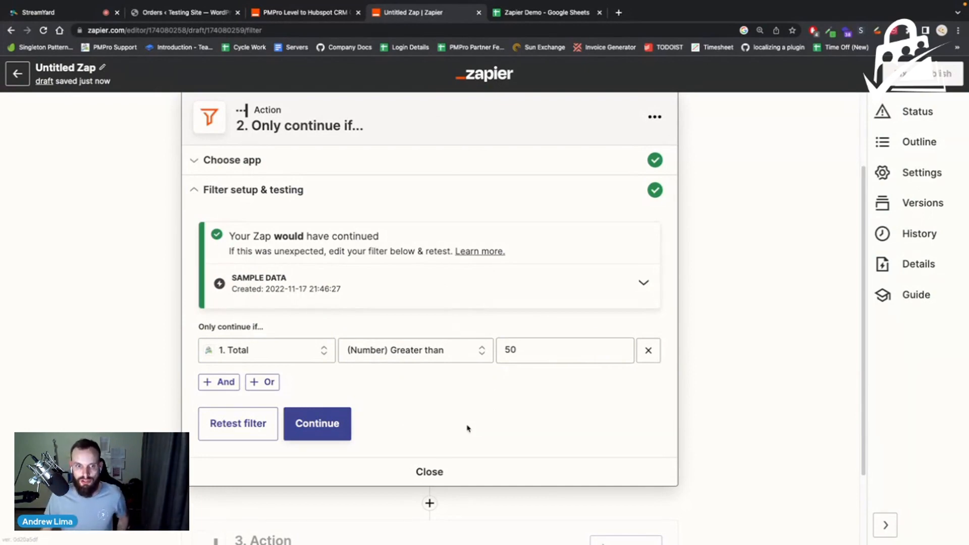
# - Continue from the filter and set up the third step as a Google Sheets action with the Create Spreadsheet Row event
pyautogui.click(318, 424)
pyautogui.click(380, 425)
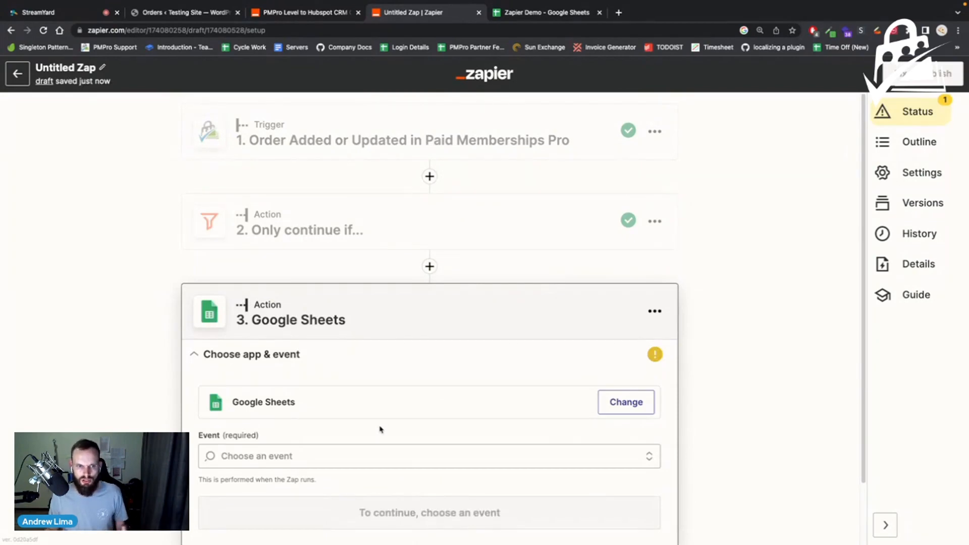
pyautogui.scroll(-2, 404, 424)
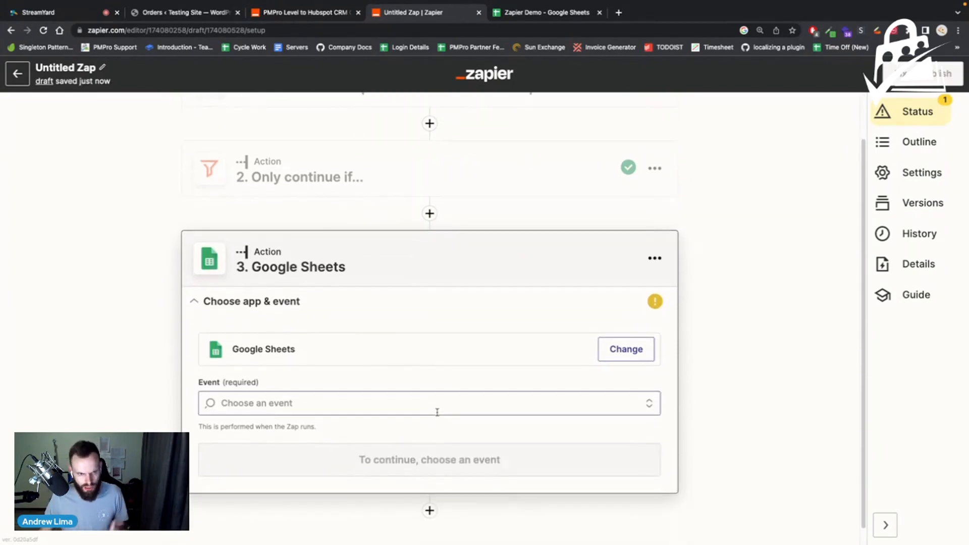
pyautogui.click(437, 412)
pyautogui.scroll(-2, 437, 412)
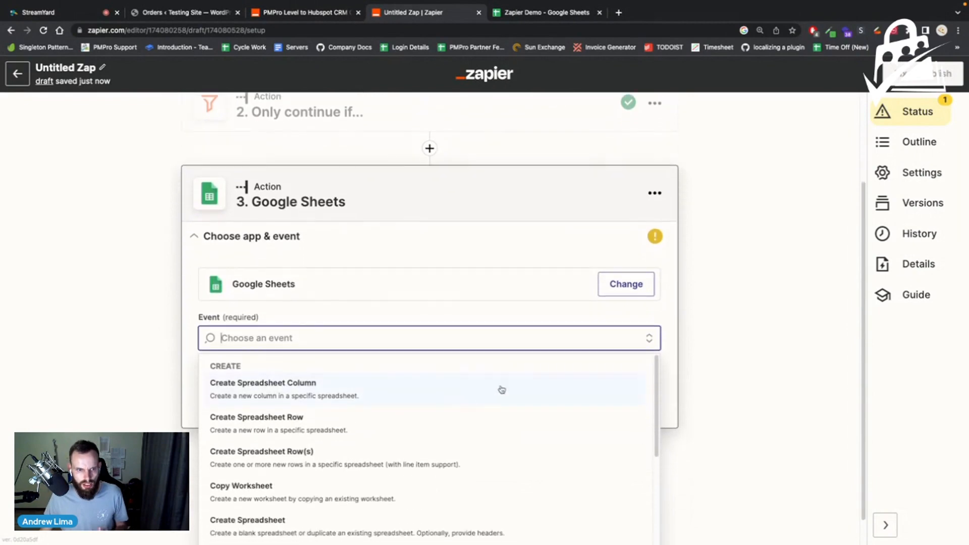
pyautogui.click(364, 427)
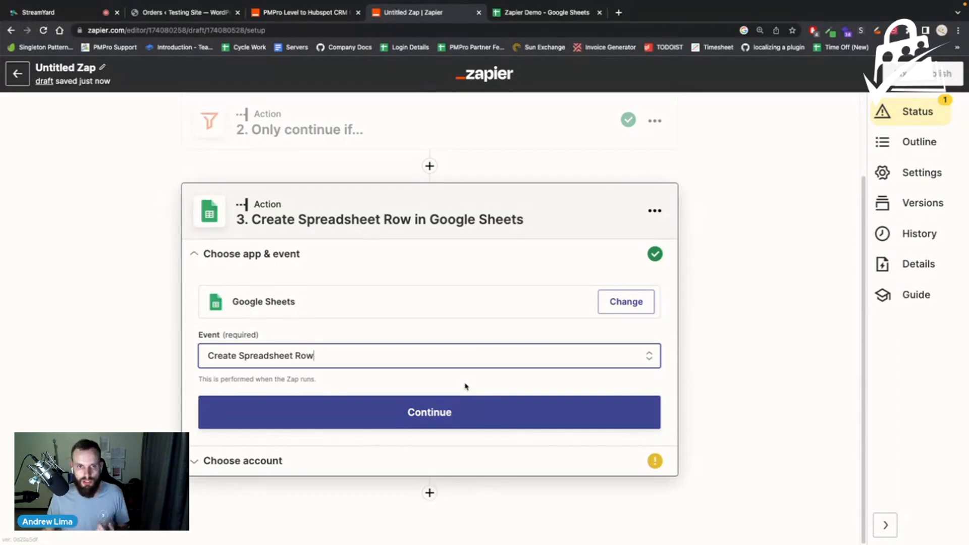
pyautogui.click(409, 427)
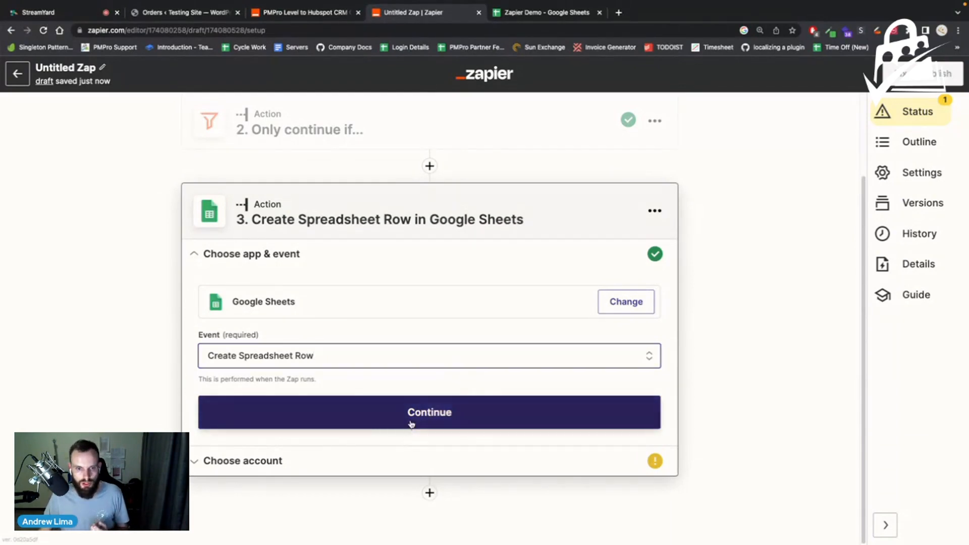
# - Select the connected work Google Sheets account for the action and continue to the action setup
pyautogui.scroll(-1, 501, 373)
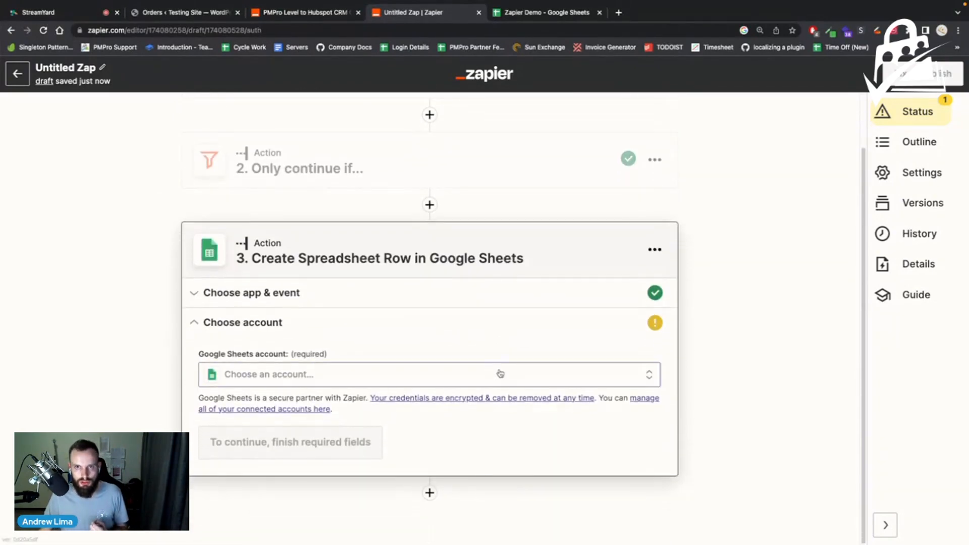
pyautogui.click(485, 381)
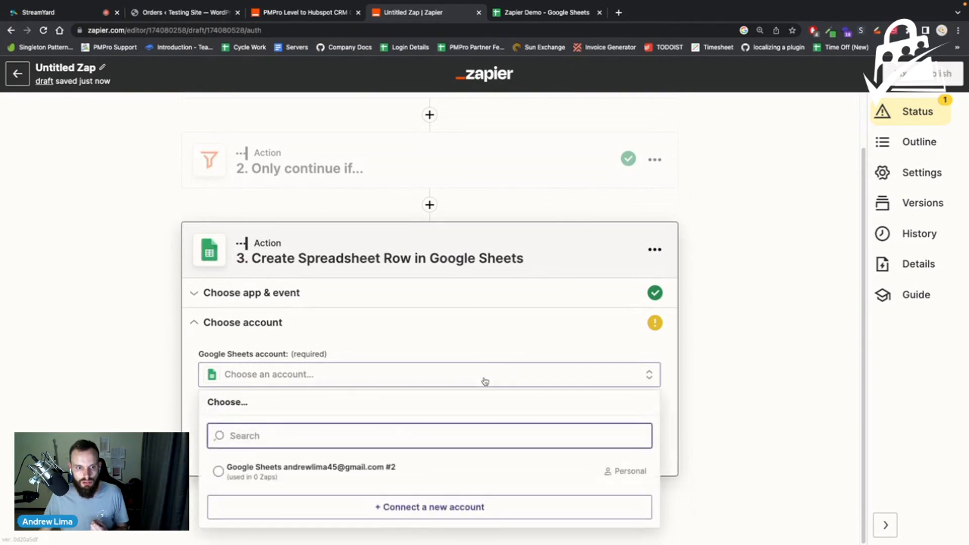
pyautogui.click(505, 464)
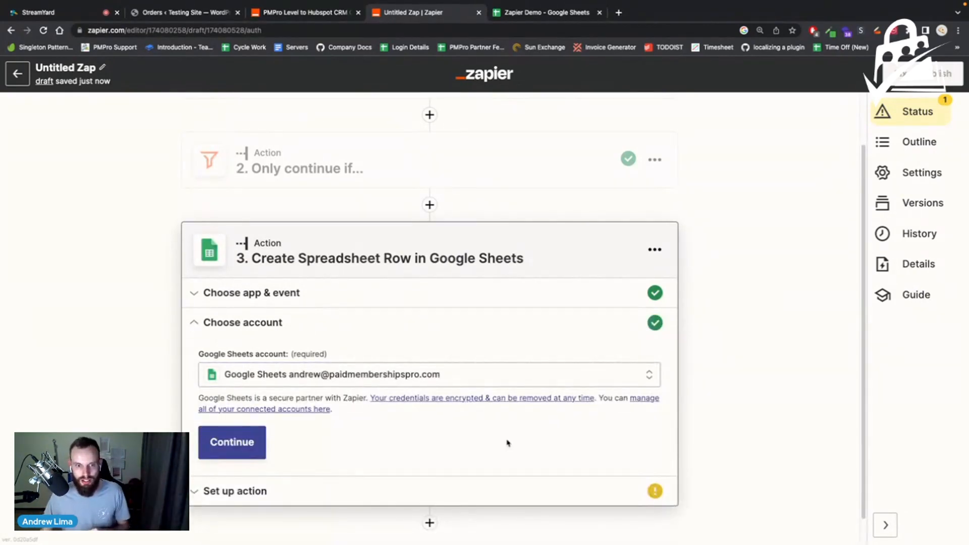
pyautogui.click(257, 443)
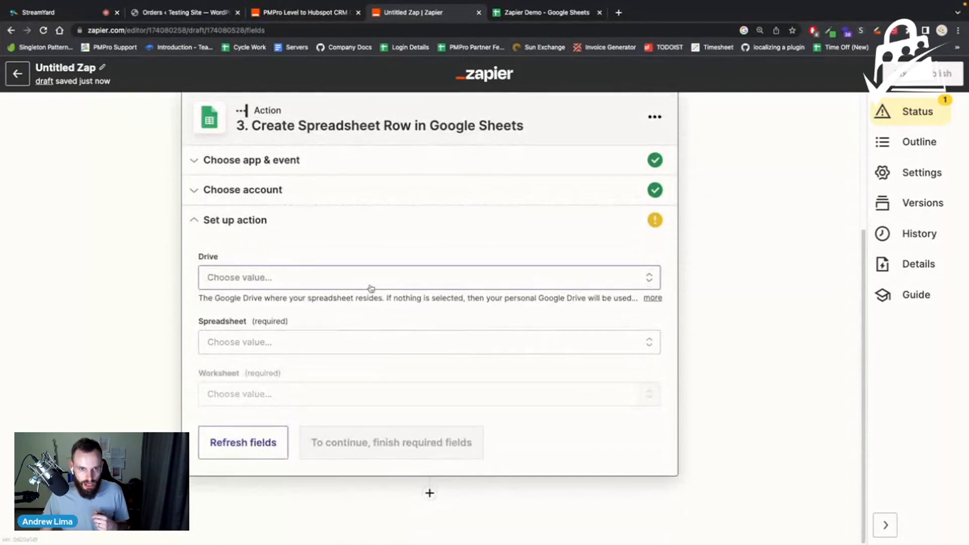
# - Set the action's drive to My Google Drive and its spreadsheet to Zapier Demo
pyautogui.click(370, 288)
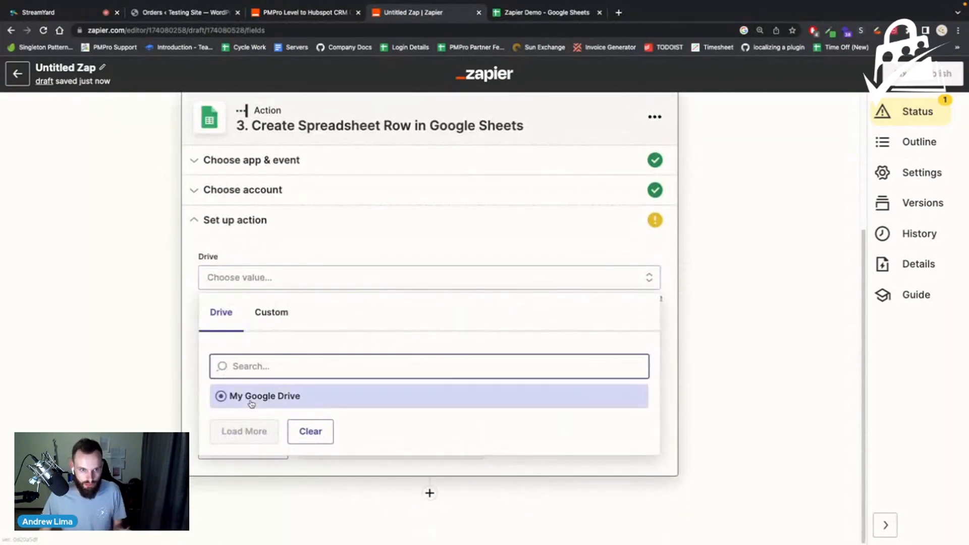
pyautogui.click(250, 398)
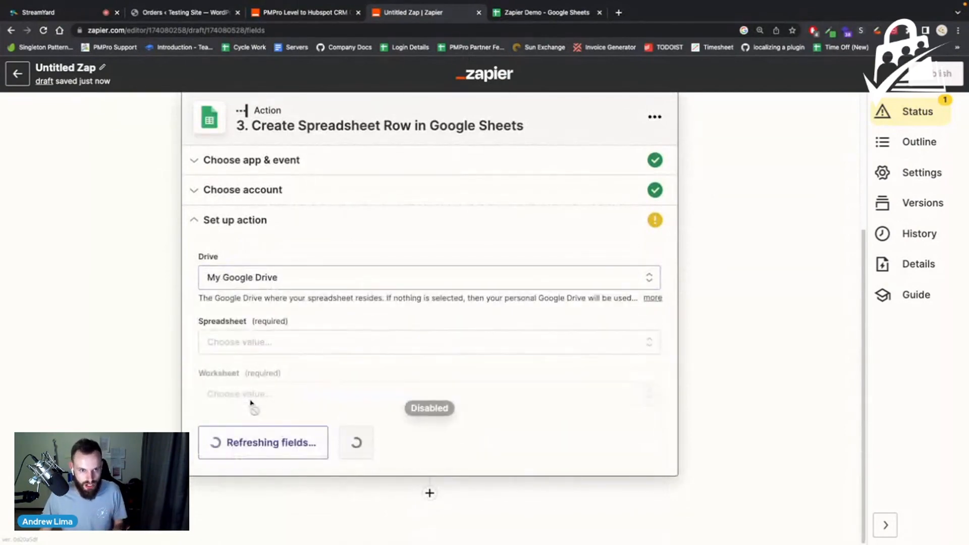
pyautogui.click(312, 346)
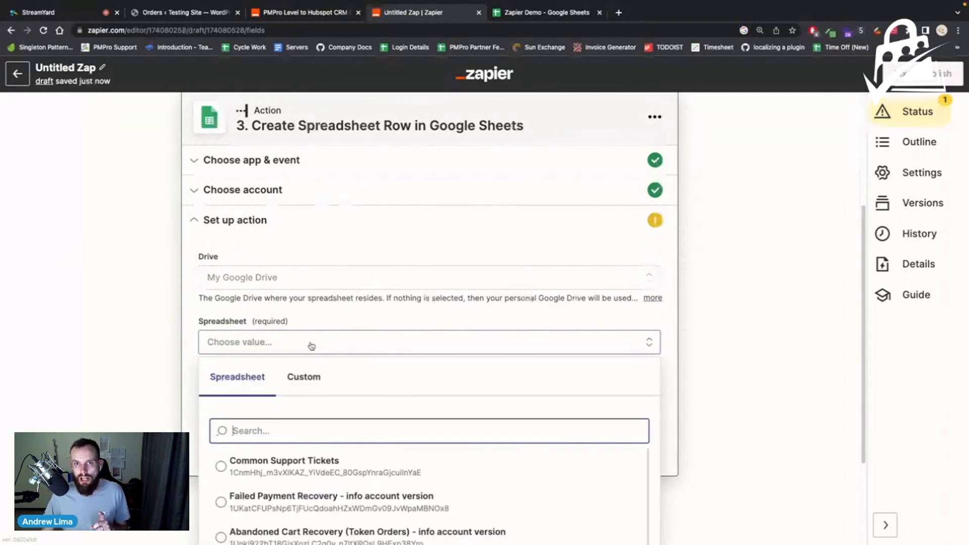
pyautogui.scroll(-3, 309, 346)
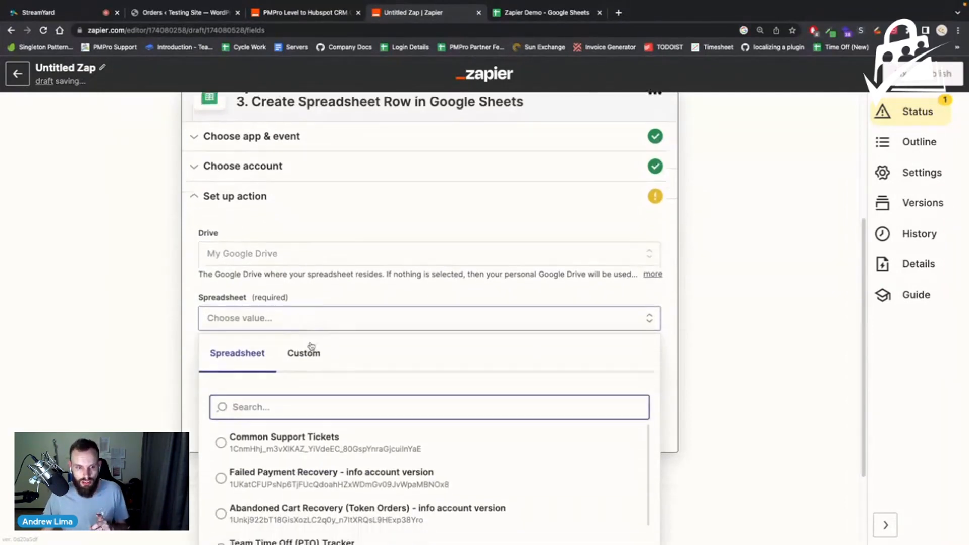
pyautogui.click(136, 344)
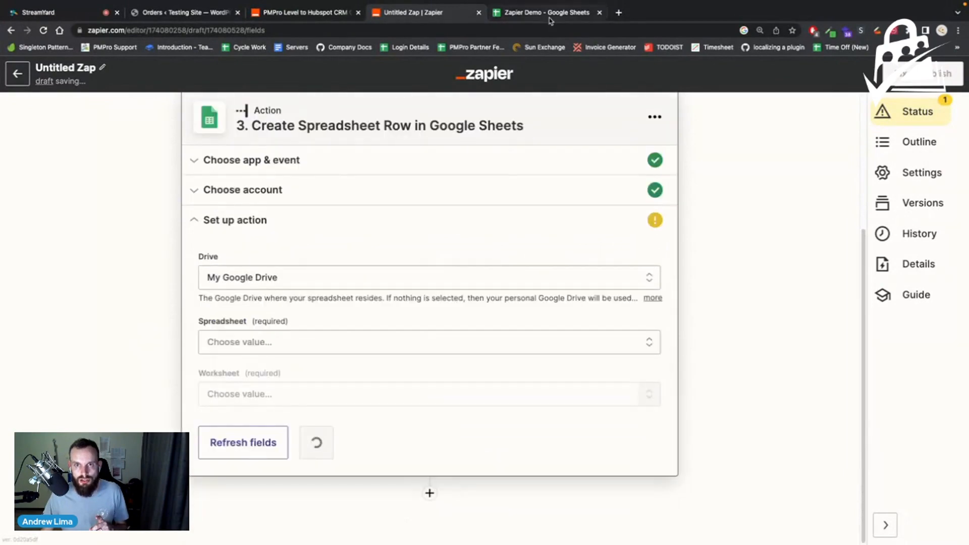
pyautogui.click(274, 342)
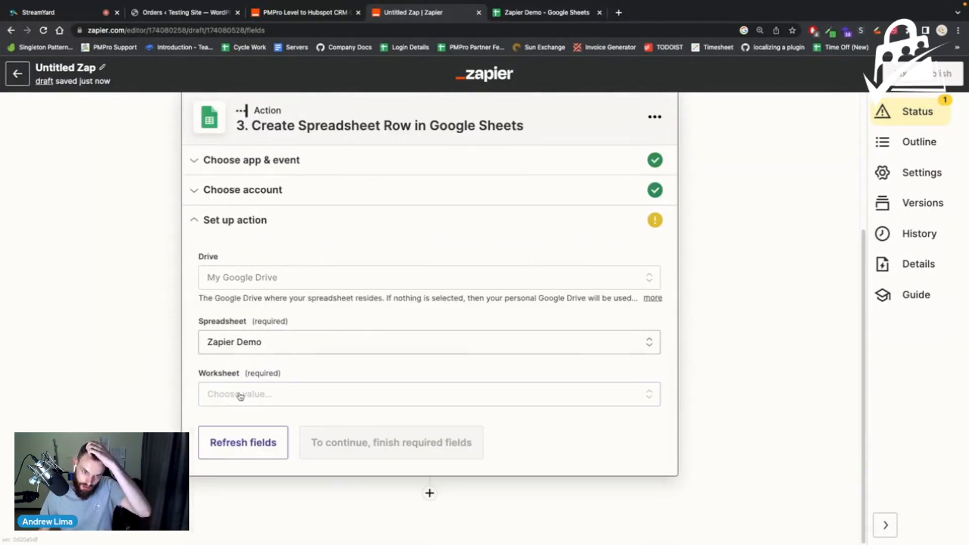
# - Check the sheet name in the Zapier Demo spreadsheet in Google Sheets, and choose Sheet1 as the worksheet in the Zap
pyautogui.click(543, 19)
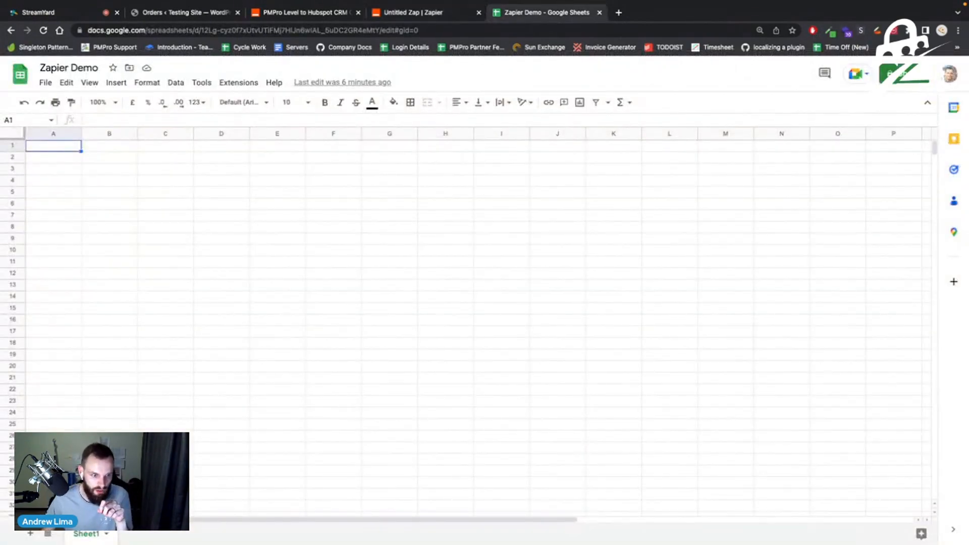
pyautogui.click(106, 534)
pyautogui.click(112, 537)
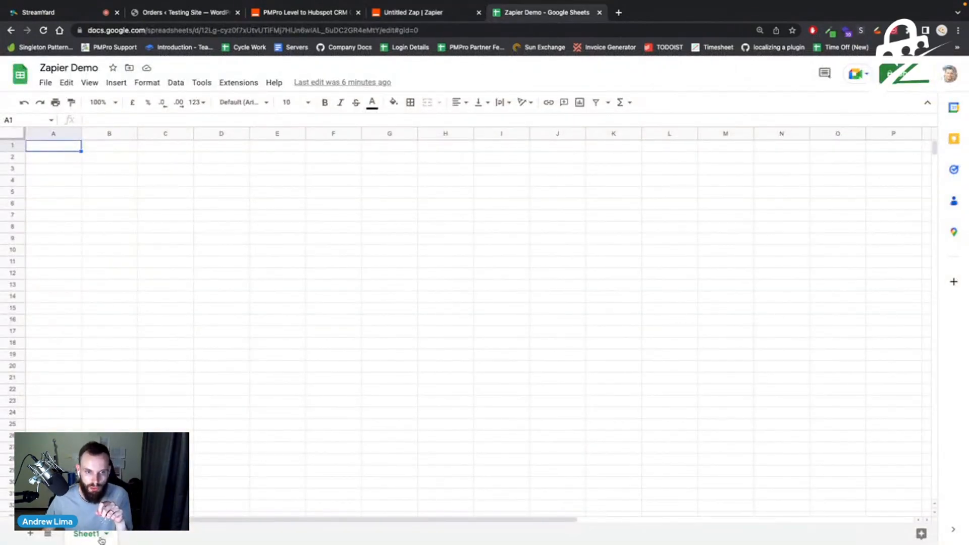
pyautogui.click(428, 12)
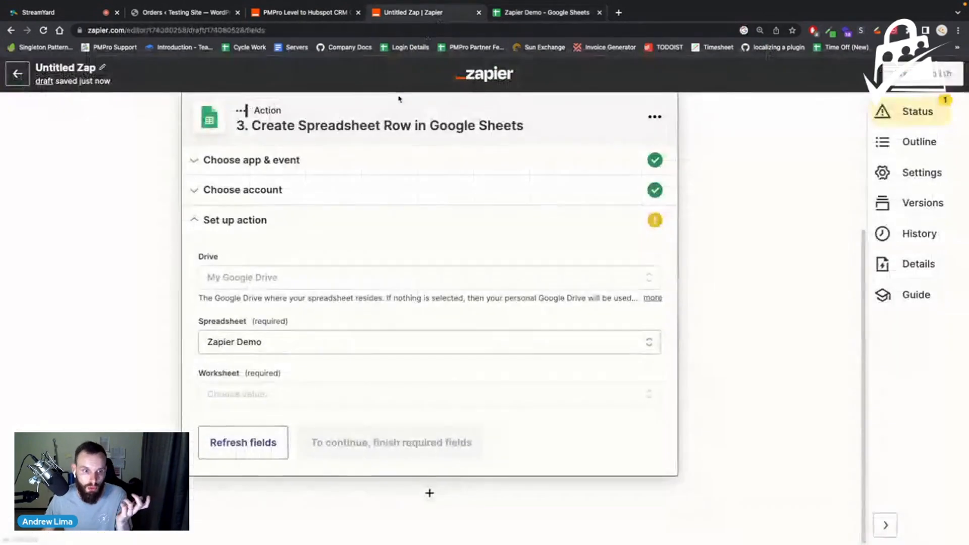
pyautogui.click(268, 398)
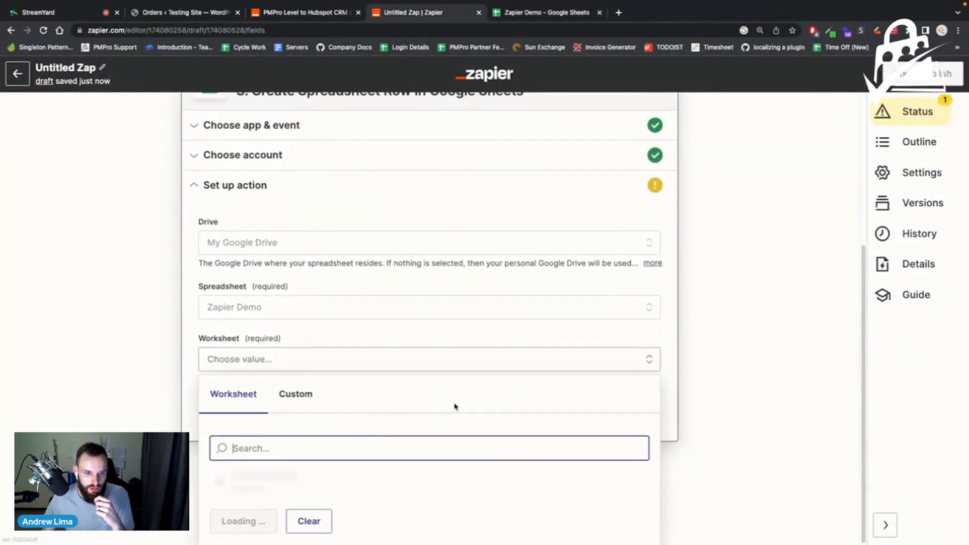
pyautogui.click(244, 482)
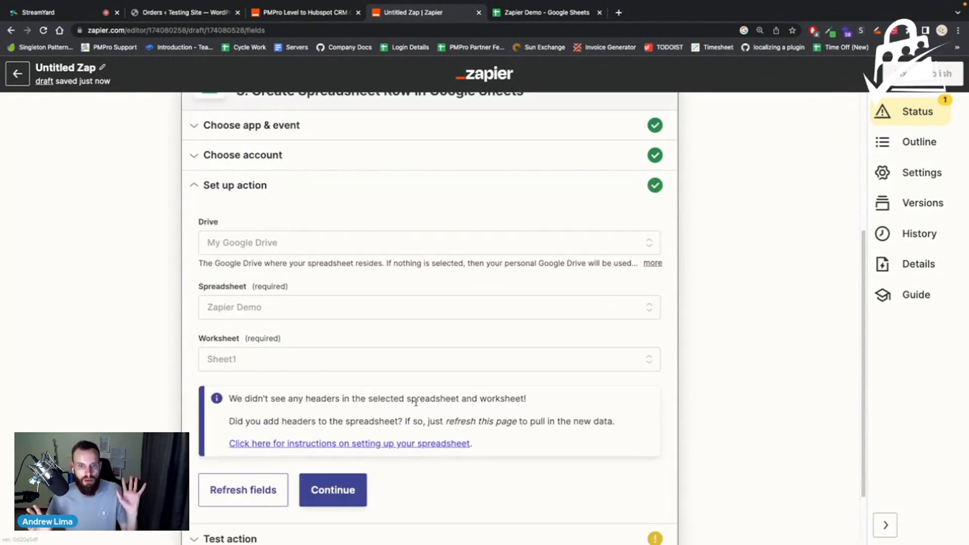
# - In the Zapier Demo spreadsheet, enter the row 1 headers user_email, order_code, total and payment_gateway in columns A to D
pyautogui.scroll(5, 416, 401)
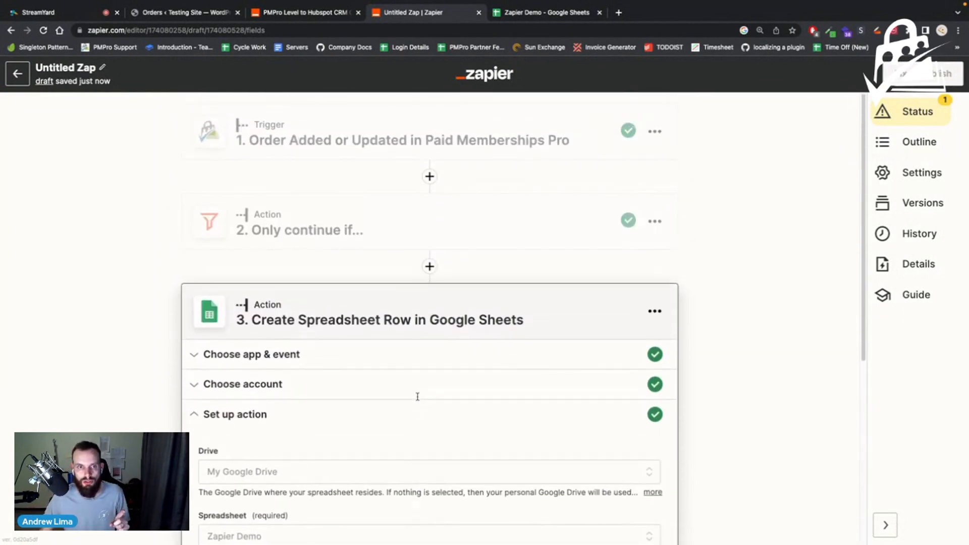
pyautogui.click(546, 20)
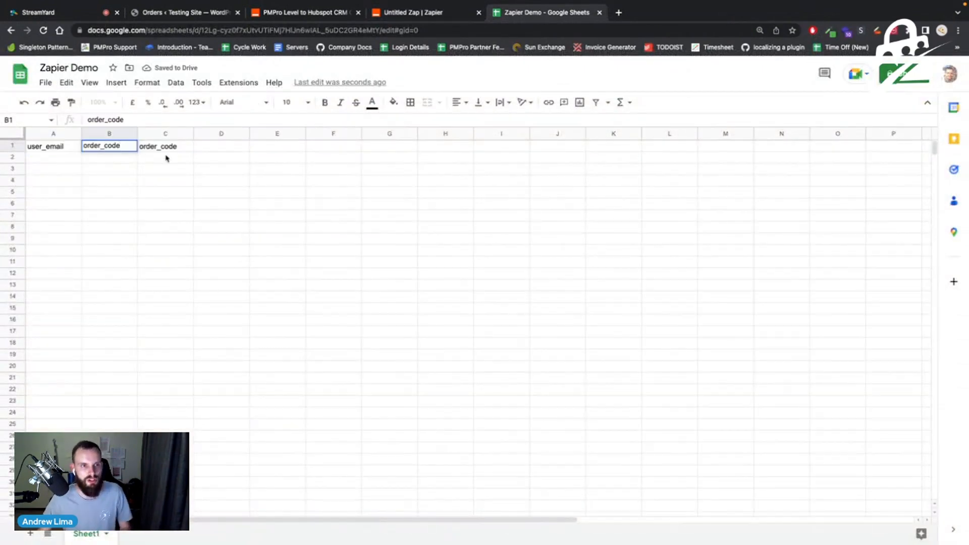
pyautogui.doubleClick(170, 148)
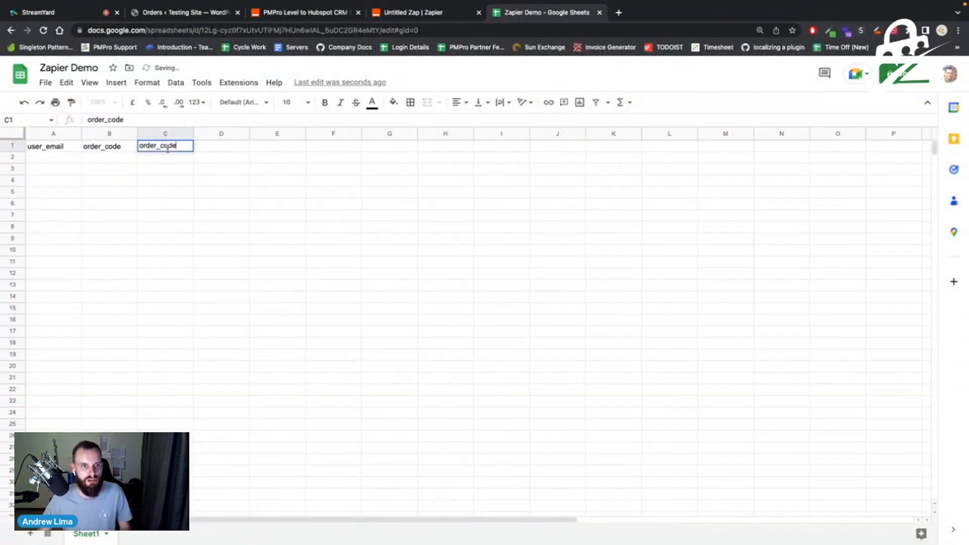
pyautogui.doubleClick(170, 147)
pyautogui.write('total')
pyautogui.press('Tab')
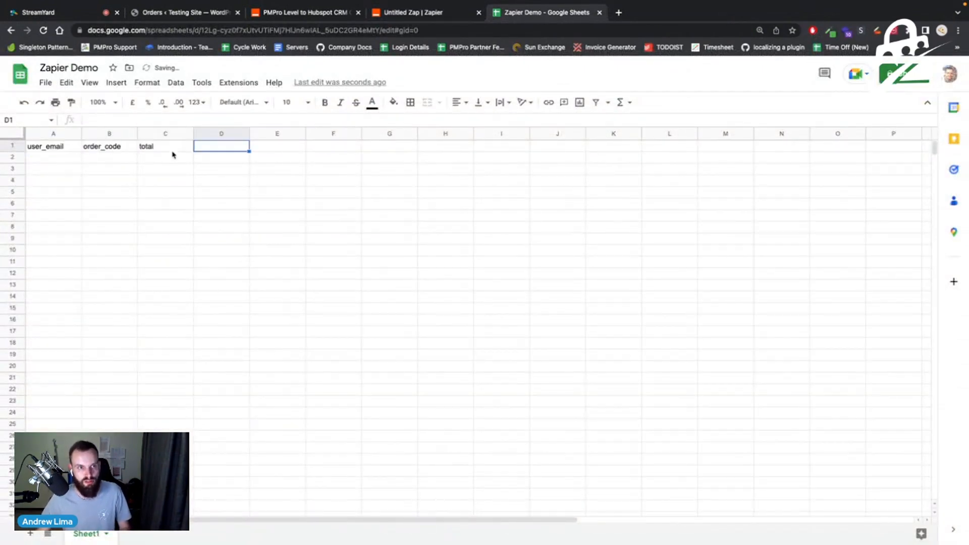
pyautogui.write('payment')
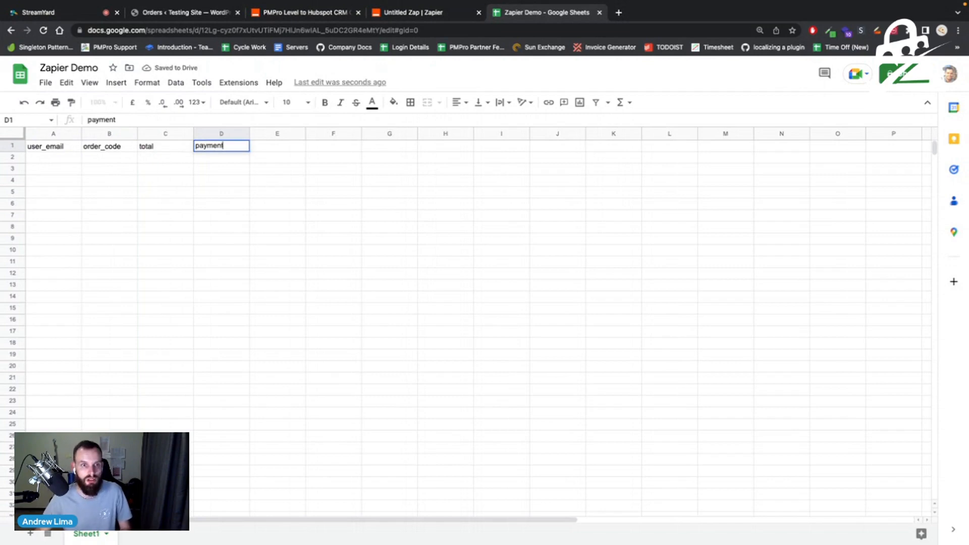
pyautogui.write('_gateway')
pyautogui.press('Return')
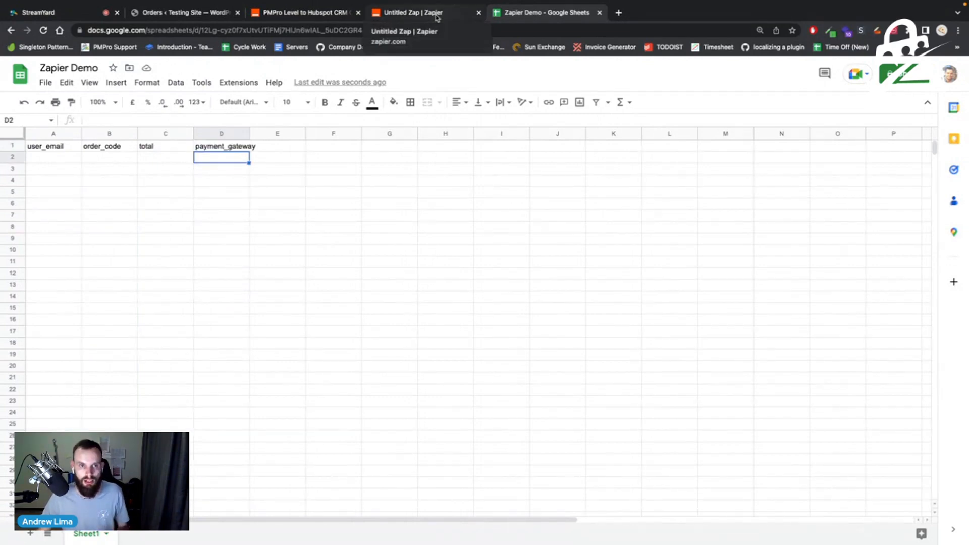
# - Return to the Zap in Zapier and refresh the action's fields to load the new spreadsheet headers
pyautogui.click(437, 17)
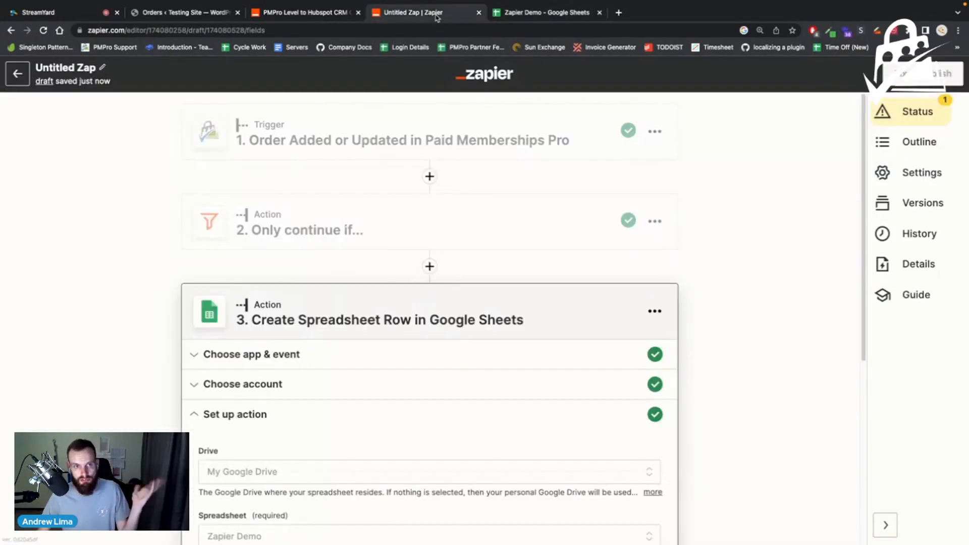
pyautogui.scroll(-6, 493, 222)
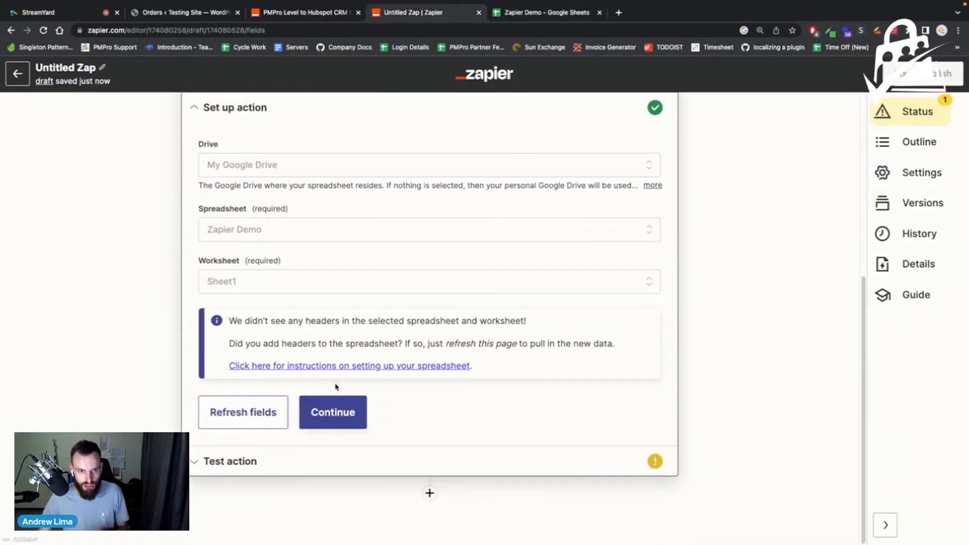
pyautogui.click(245, 423)
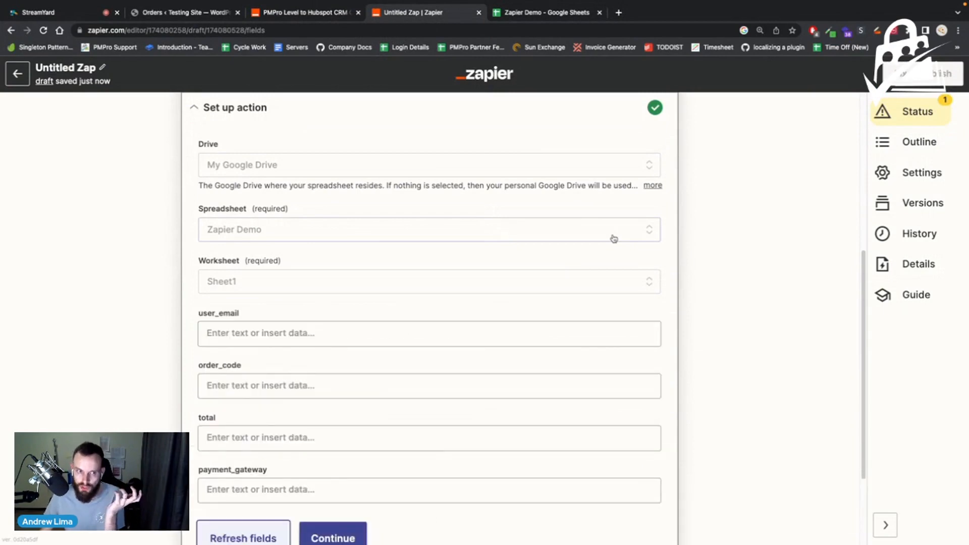
pyautogui.scroll(-2, 613, 239)
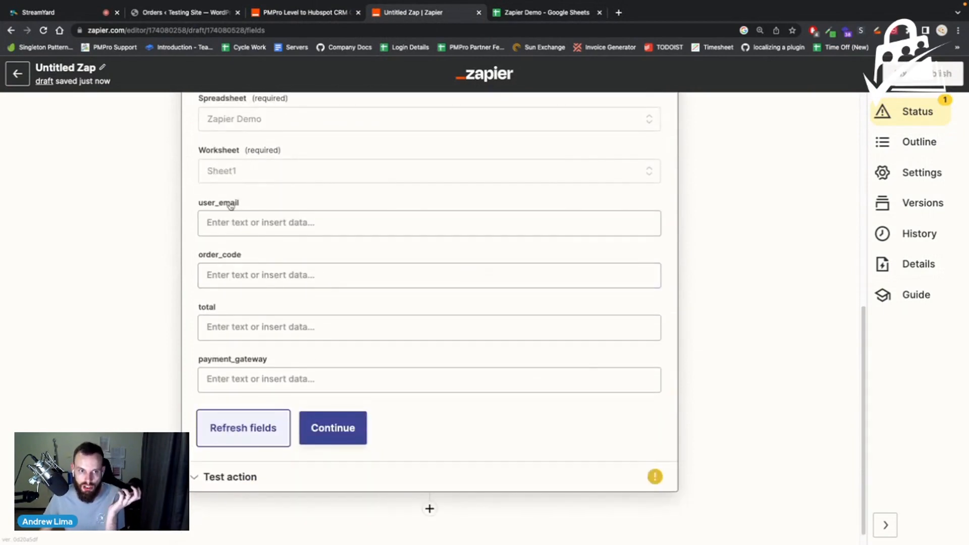
# - Map the user_email column to the User Email value from the Paid Memberships Pro order trigger
pyautogui.click(255, 219)
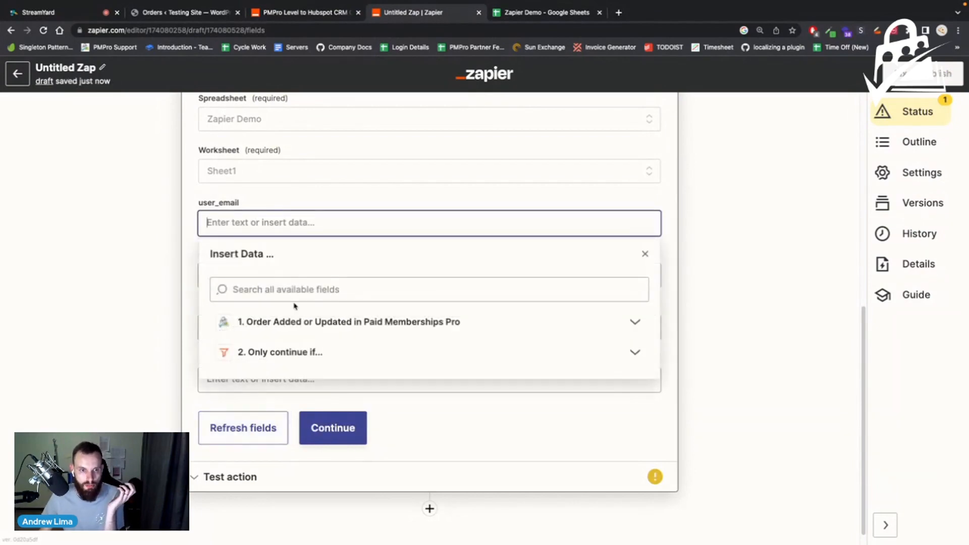
pyautogui.click(299, 326)
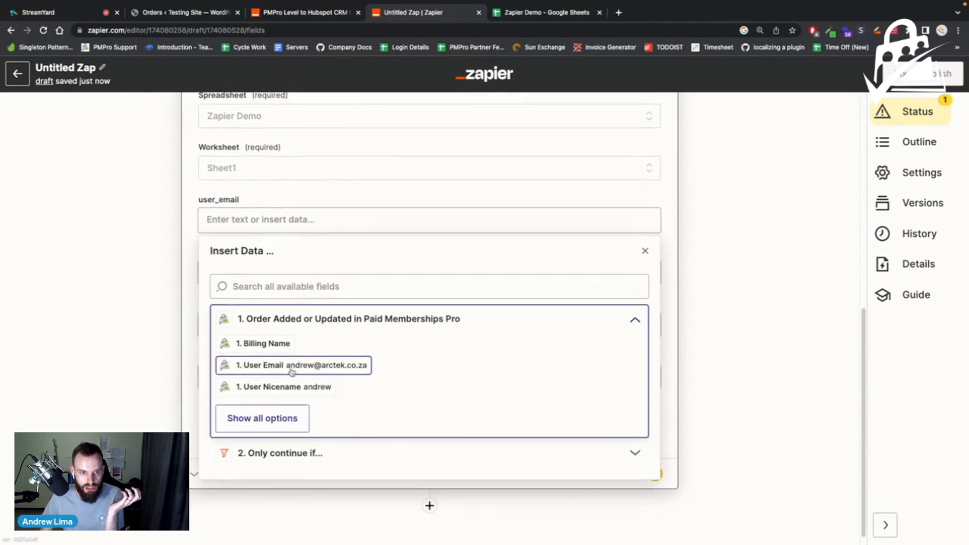
pyautogui.click(277, 368)
pyautogui.click(149, 318)
# - Map the order_code column to the Order Code value from the Paid Memberships Pro order trigger
pyautogui.click(236, 277)
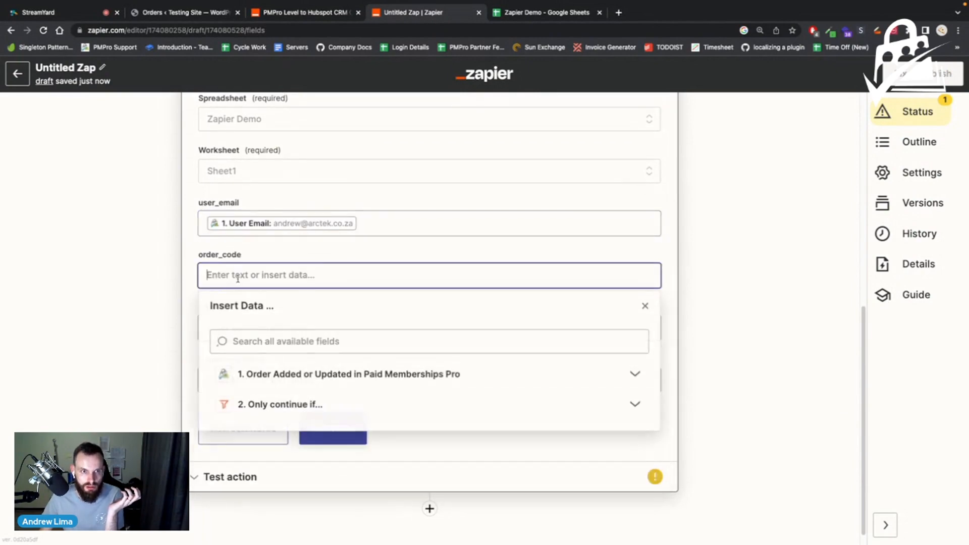
pyautogui.click(313, 373)
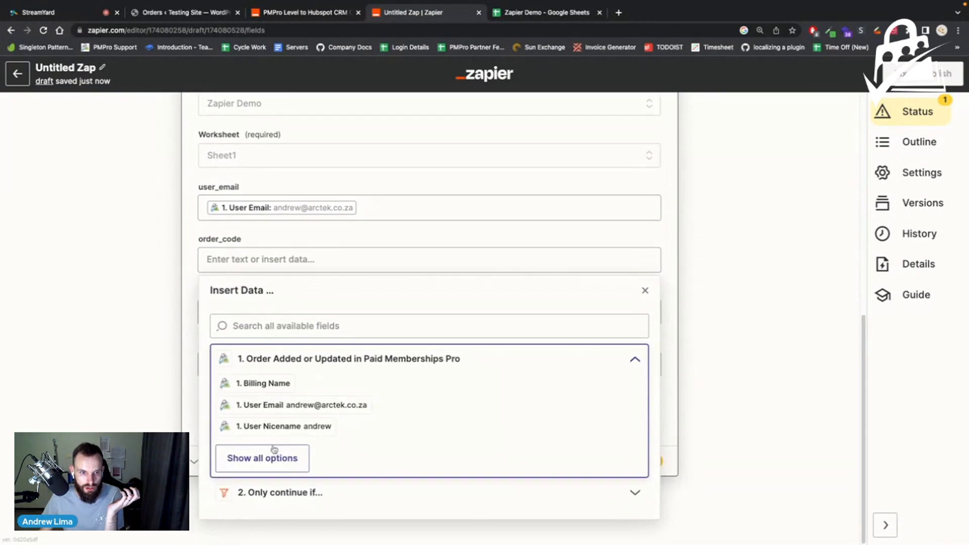
pyautogui.click(272, 467)
pyautogui.scroll(-4, 348, 399)
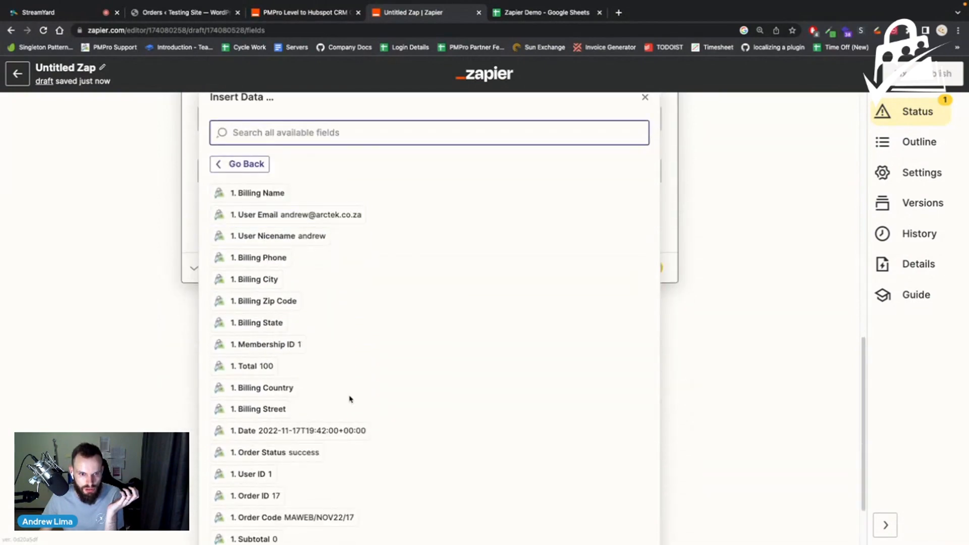
pyautogui.scroll(-1, 343, 412)
pyautogui.click(290, 496)
pyautogui.click(109, 333)
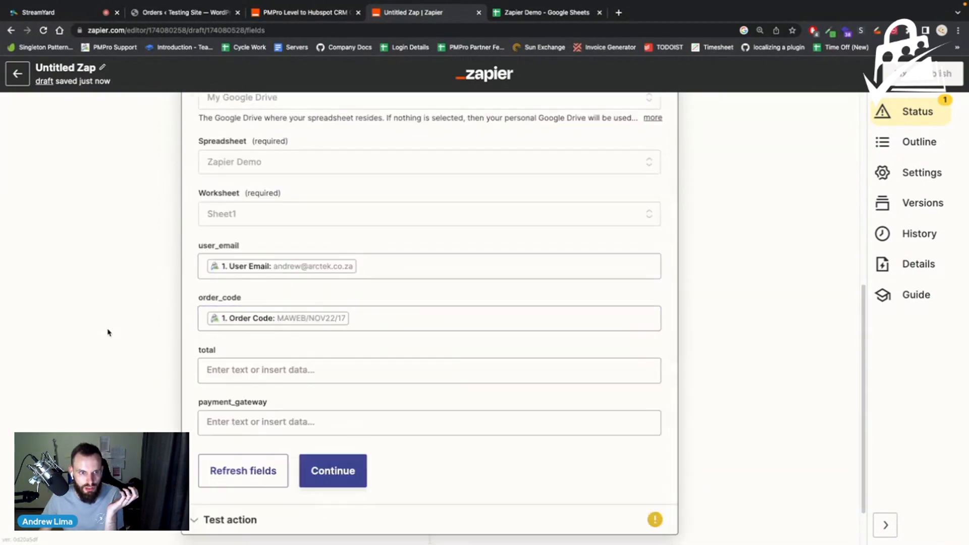
# - Map the total column to the Total value from the Paid Memberships Pro order trigger
pyautogui.scroll(-1, 212, 323)
pyautogui.click(269, 309)
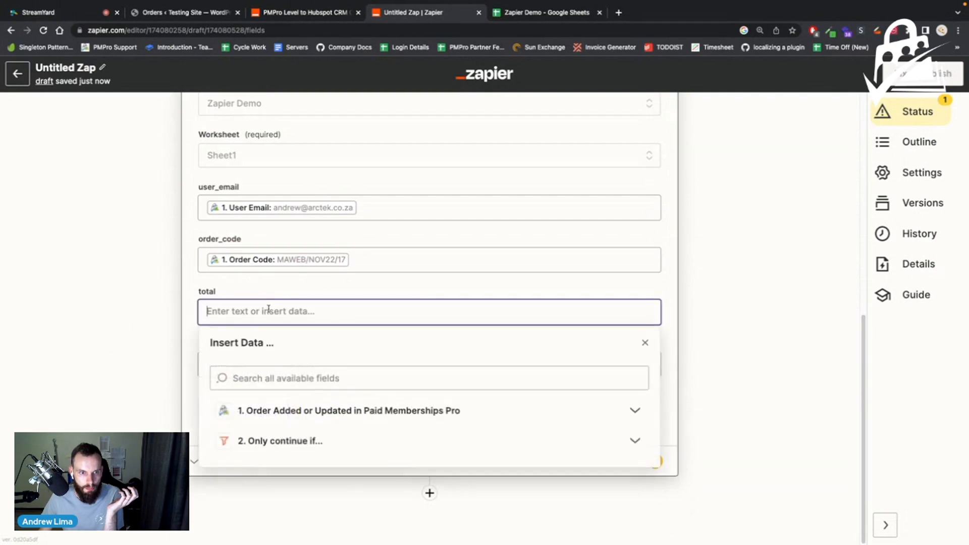
pyautogui.click(634, 410)
pyautogui.scroll(-1, 314, 418)
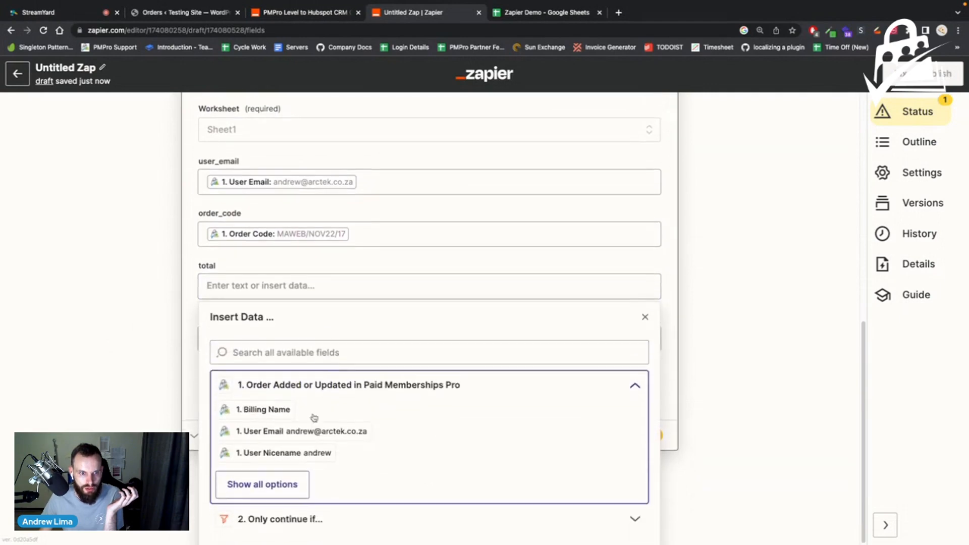
pyautogui.click(259, 485)
pyautogui.scroll(-3, 318, 438)
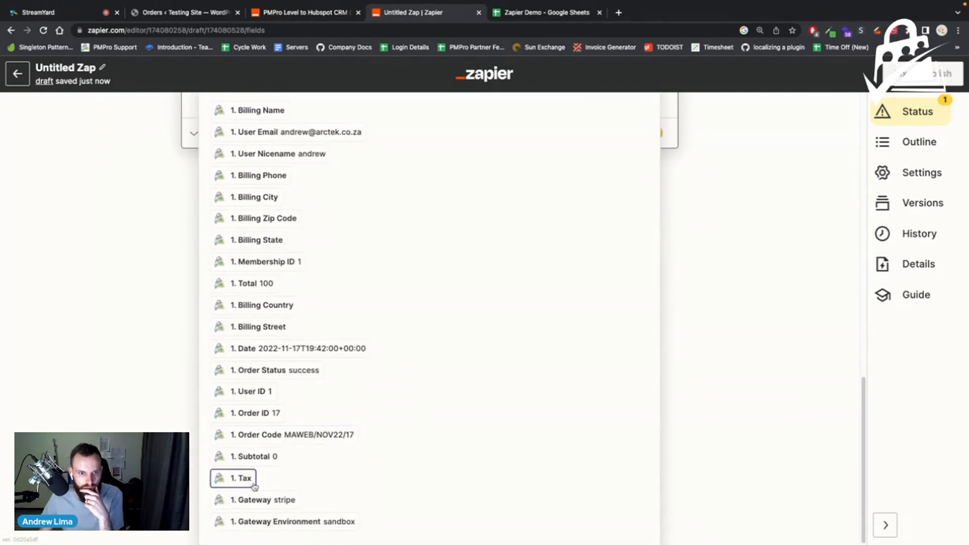
pyautogui.click(259, 284)
pyautogui.click(111, 309)
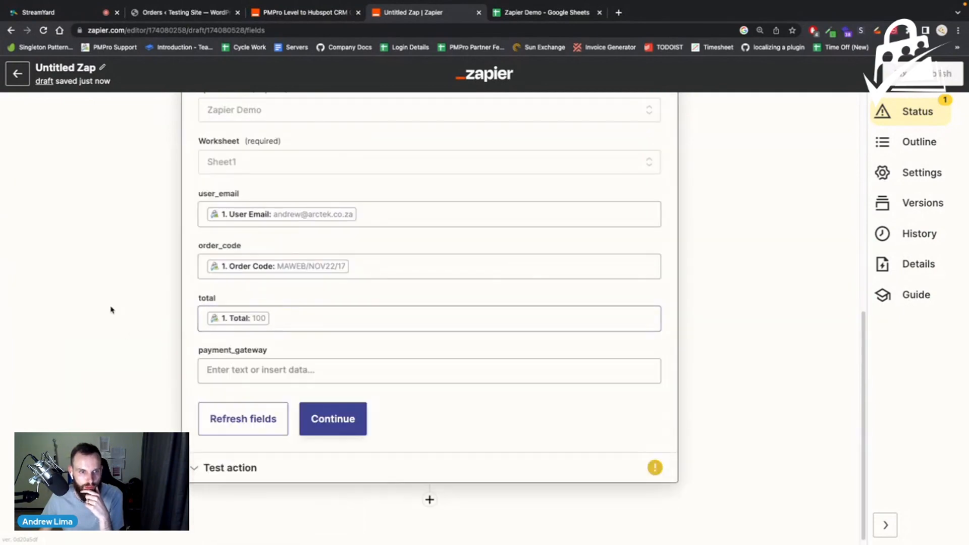
# - Map the payment_gateway column to the Gateway value from the Paid Memberships Pro order trigger
pyautogui.click(340, 366)
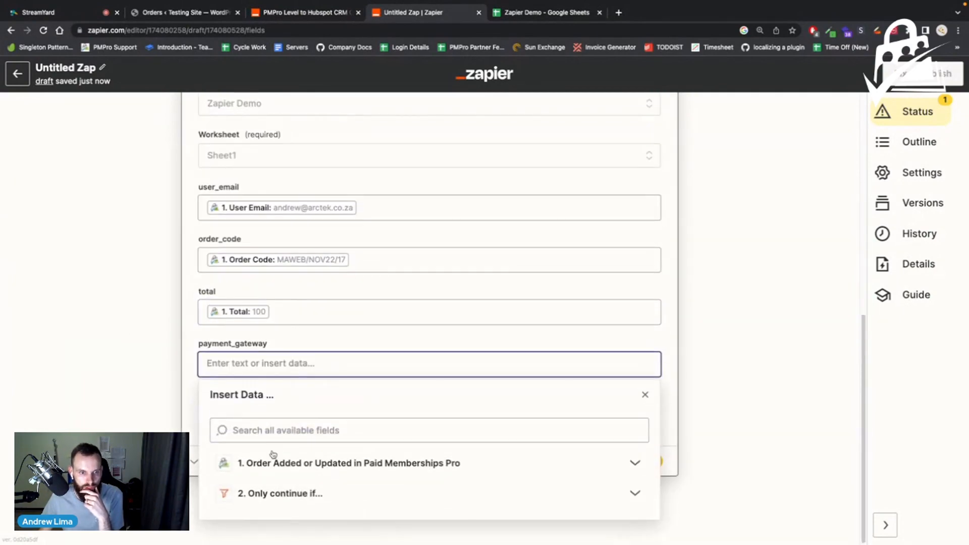
pyautogui.click(266, 470)
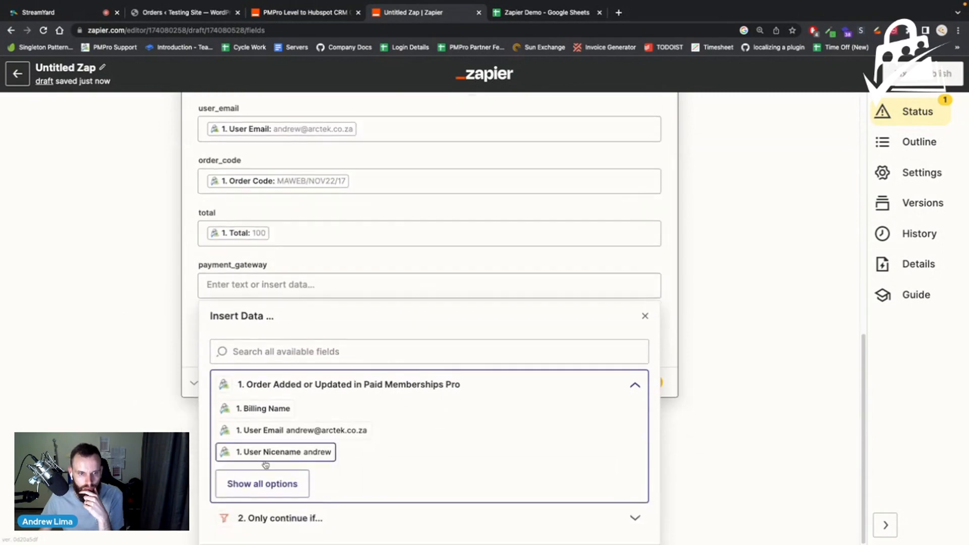
pyautogui.click(262, 483)
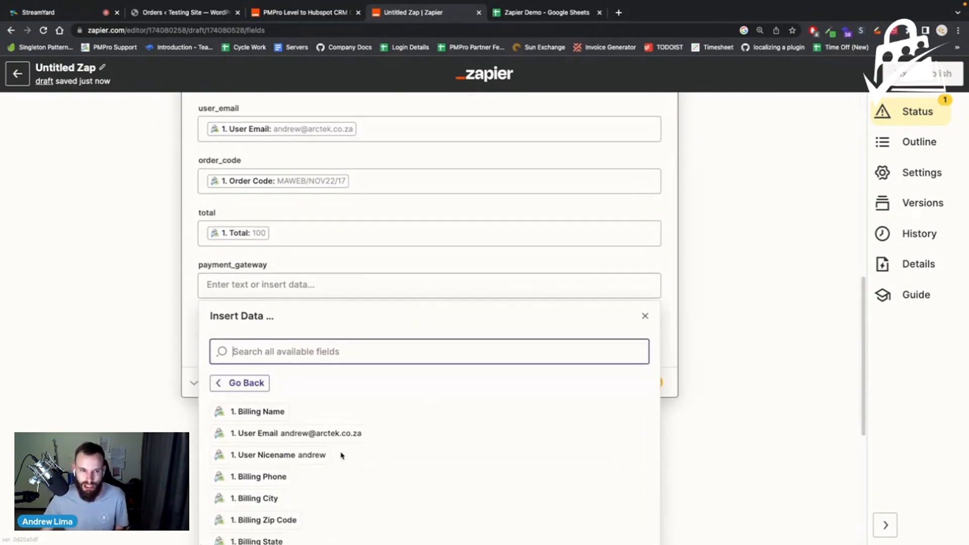
pyautogui.scroll(-3, 341, 455)
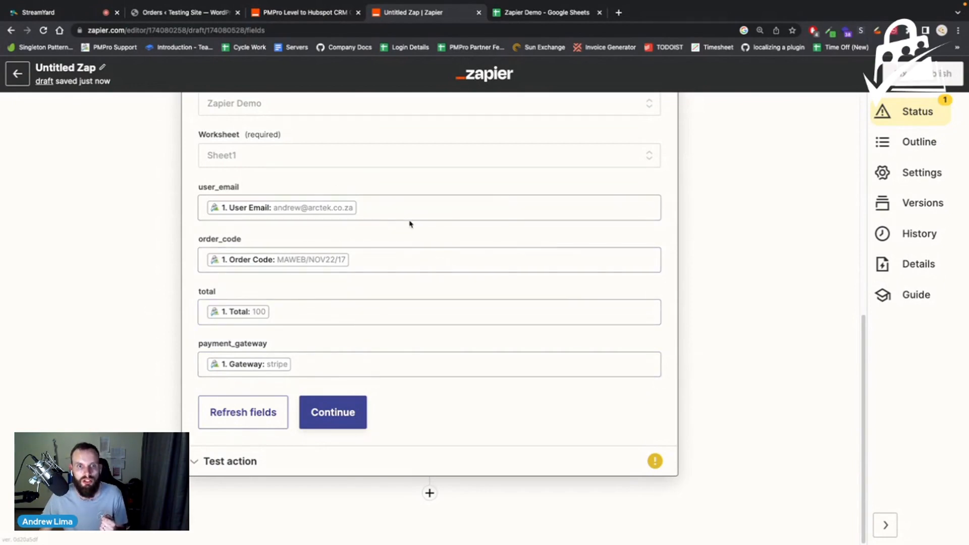
# - Try wrapping the user_email mapping in parentheses and adding "AND the value is" followed by the order's Total value
pyautogui.click(394, 208)
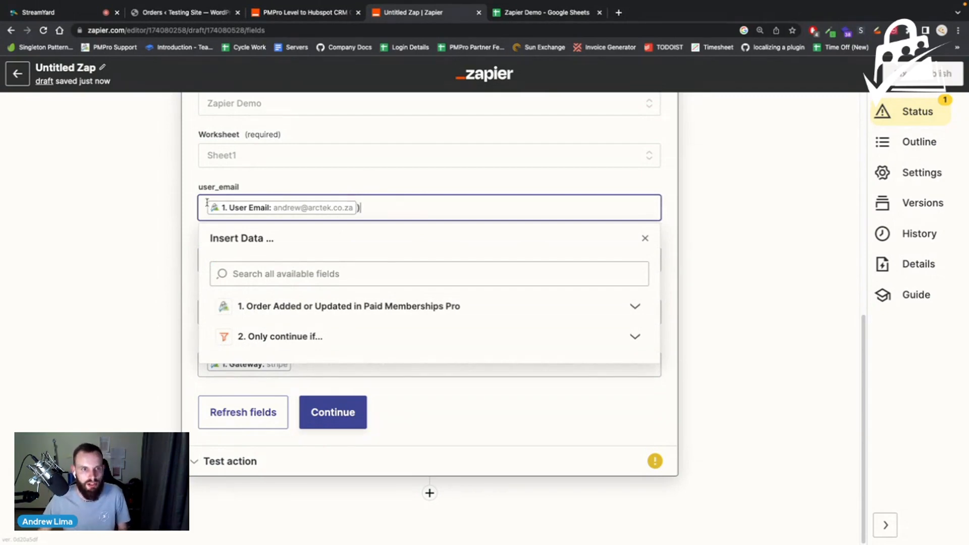
pyautogui.write('(')
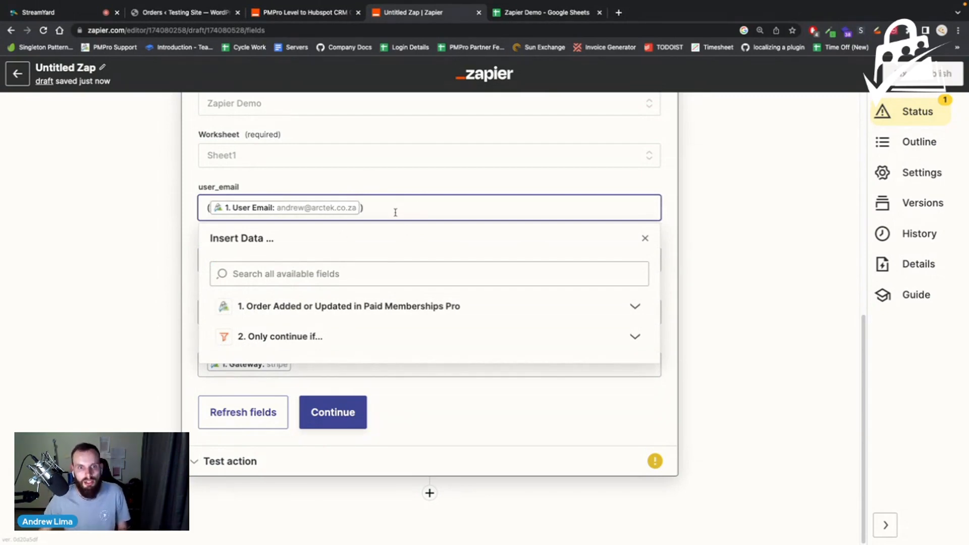
pyautogui.write(') AND The')
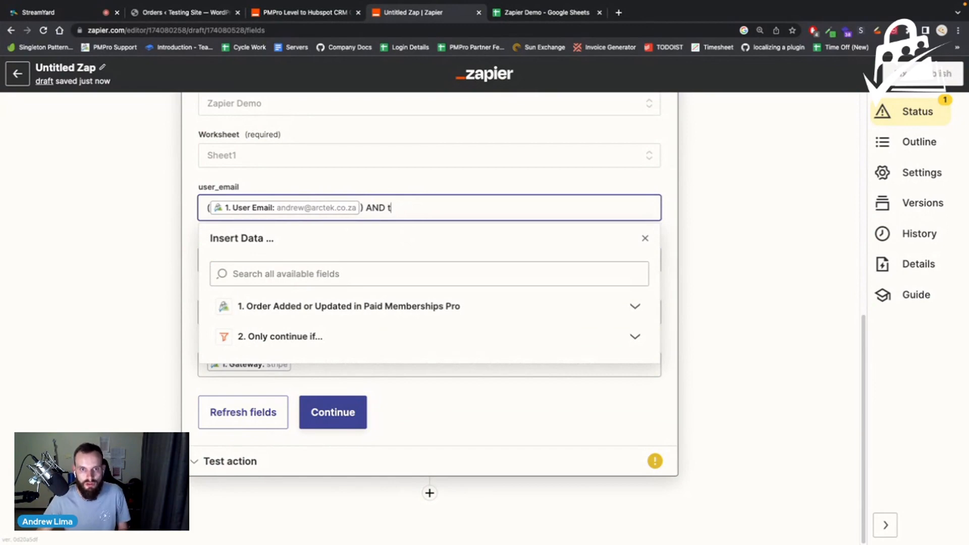
pyautogui.write('he ')
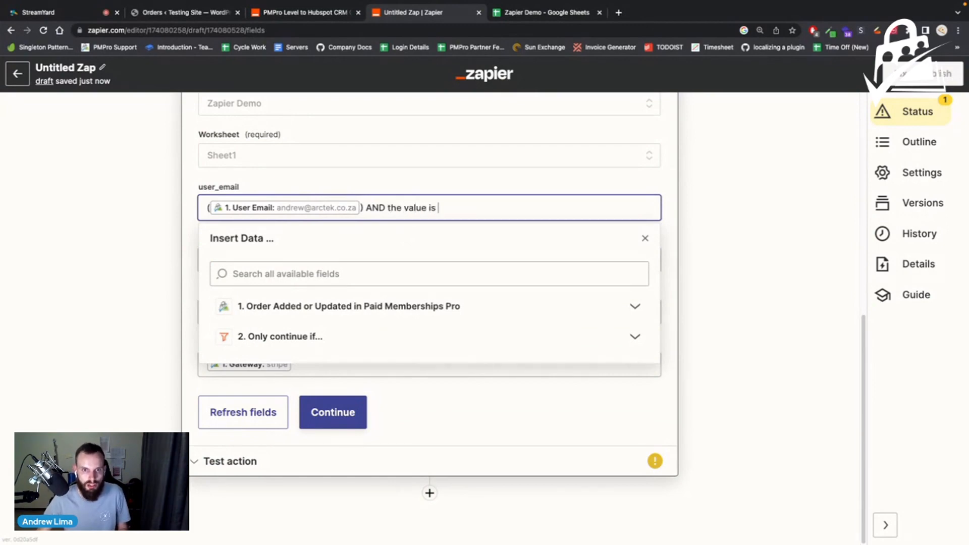
pyautogui.write('value is')
pyautogui.click(325, 306)
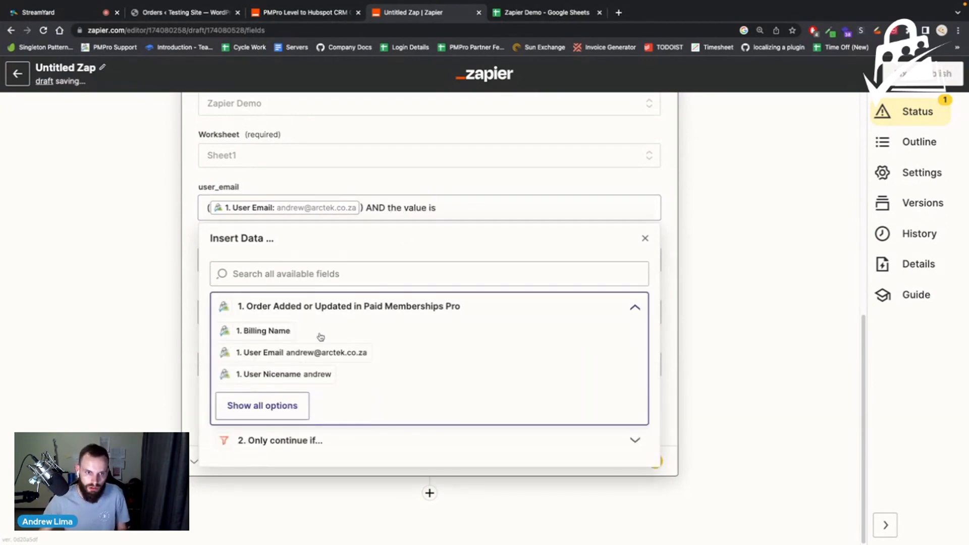
pyautogui.click(261, 405)
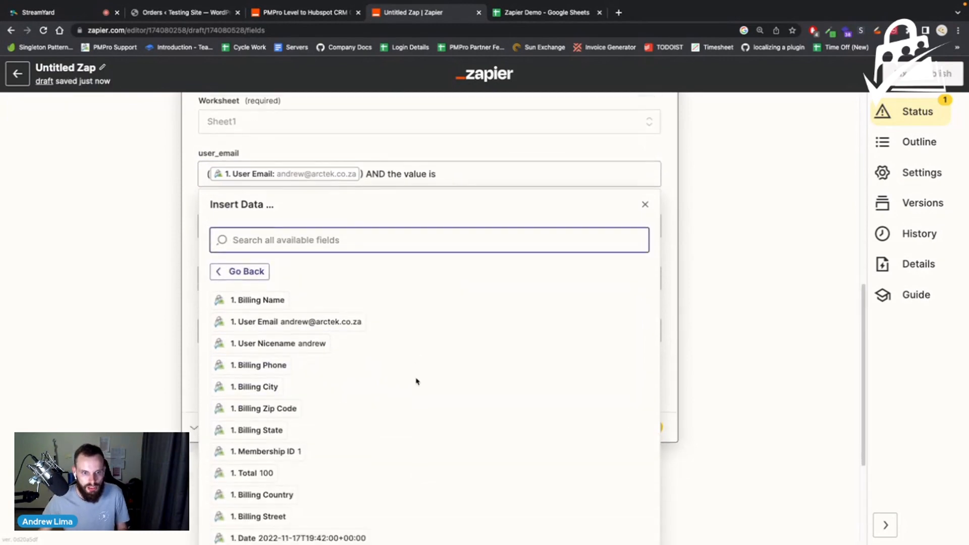
pyautogui.scroll(-1, 417, 382)
pyautogui.click(255, 426)
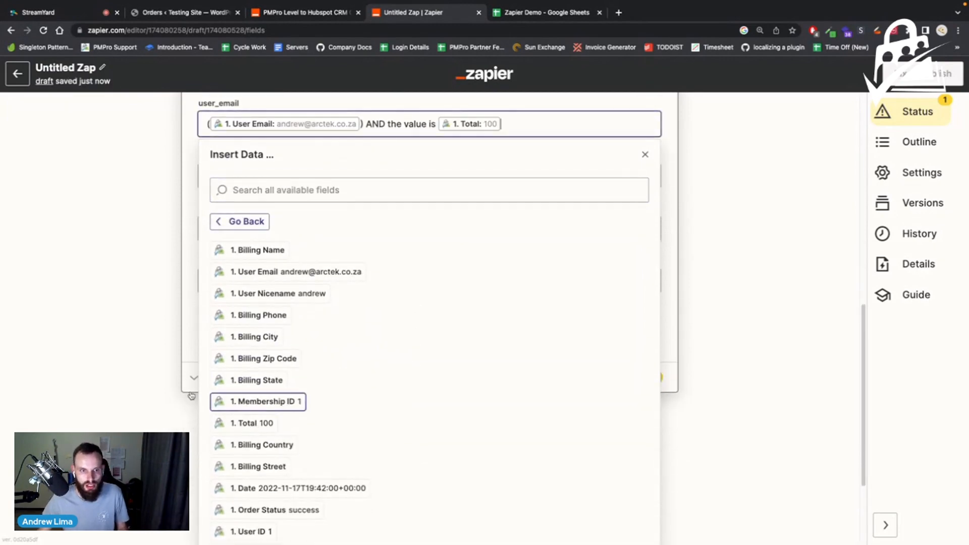
pyautogui.click(73, 302)
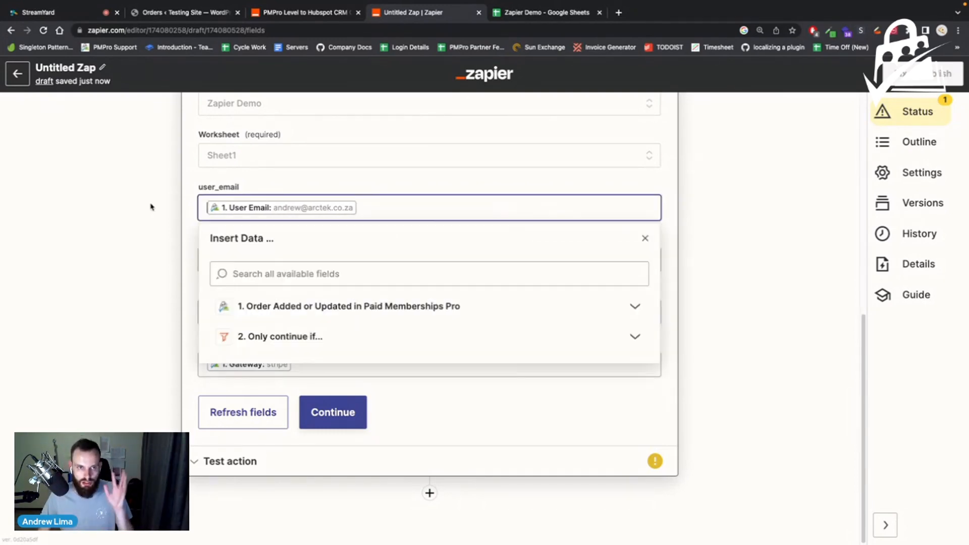
pyautogui.click(151, 207)
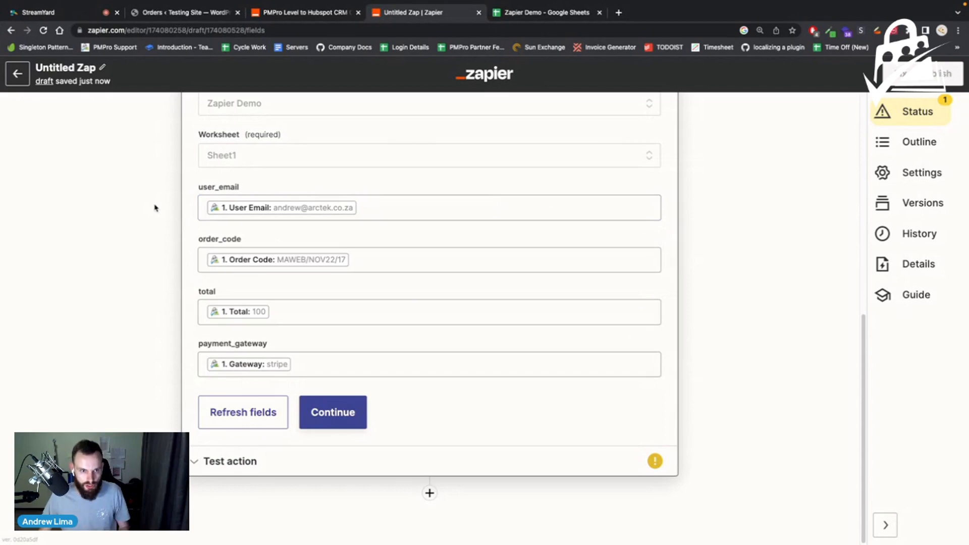
# - Continue to the Google Sheets action test and review the column values and spreadsheet details for the new row
pyautogui.click(349, 421)
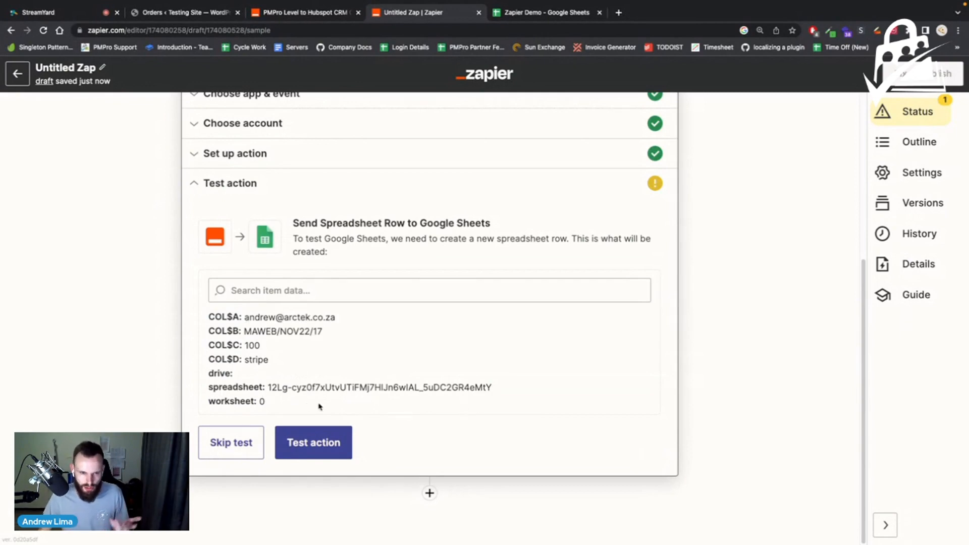
pyautogui.moveTo(265, 404)
pyautogui.mouseDown()
pyautogui.moveTo(208, 402)
pyautogui.moveTo(490, 387)
pyautogui.moveTo(268, 392)
pyautogui.mouseUp()
pyautogui.click(489, 388)
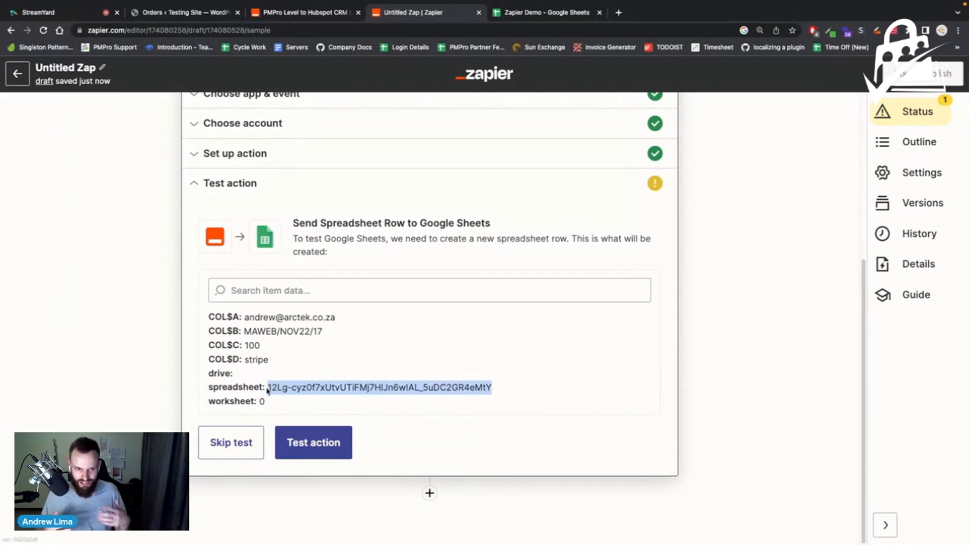
pyautogui.moveTo(269, 360); pyautogui.dragTo(210, 319)
pyautogui.click(212, 319)
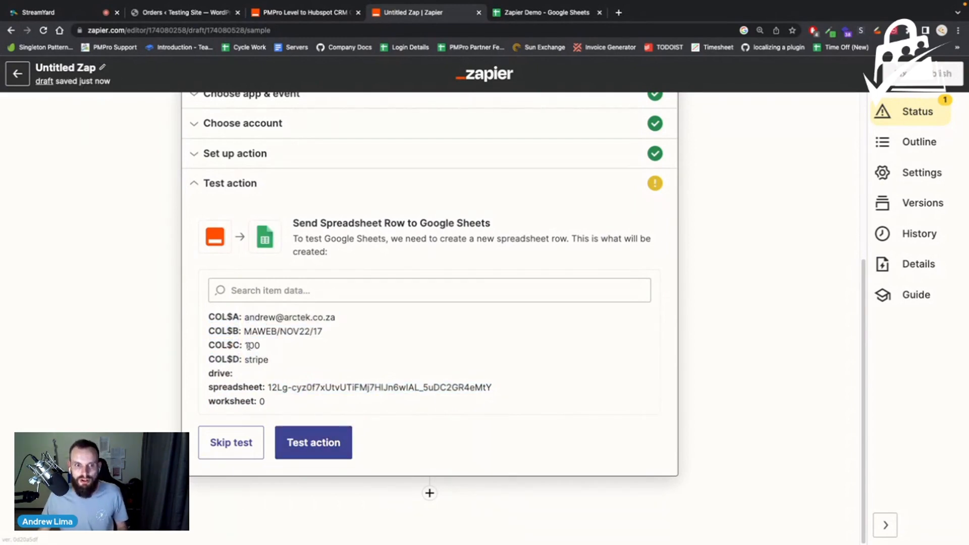
pyautogui.moveTo(245, 346); pyautogui.dragTo(285, 362)
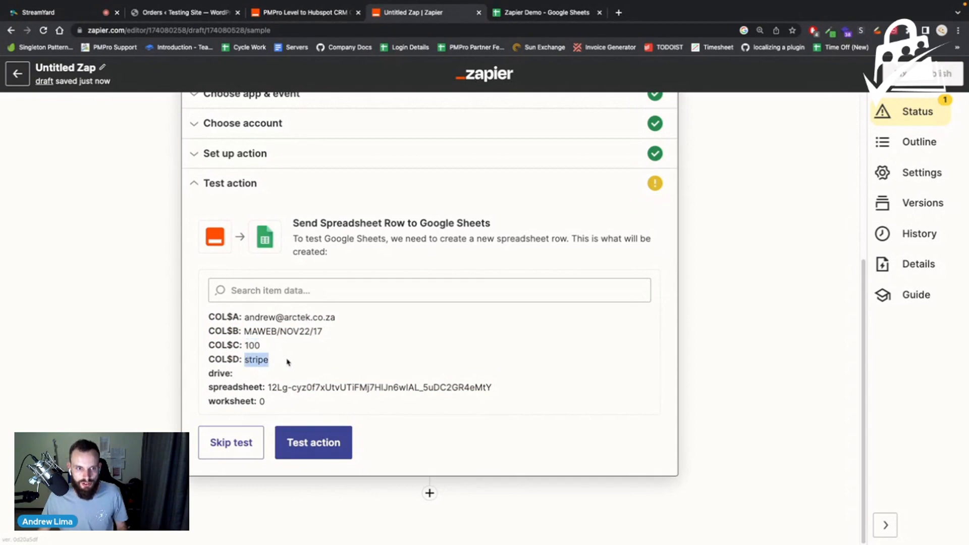
pyautogui.click(288, 361)
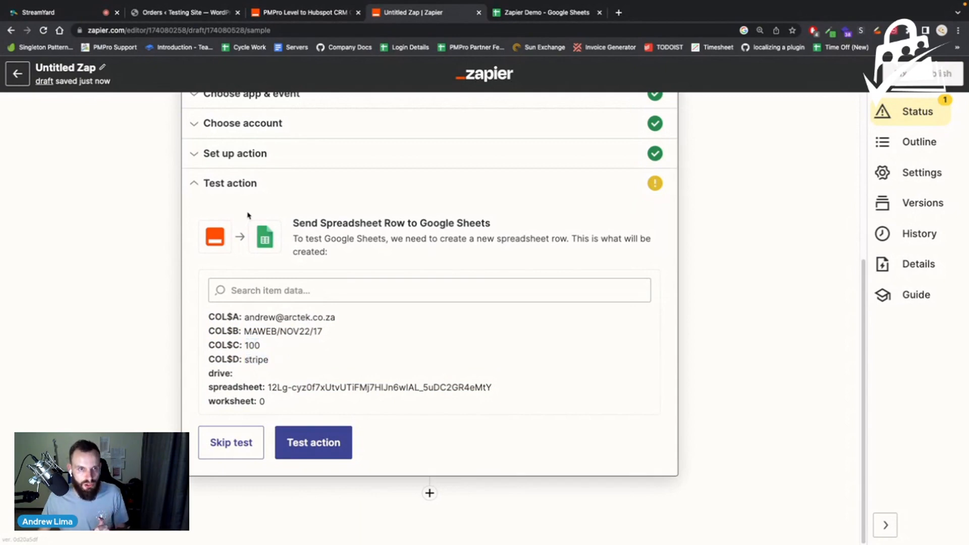
# - Reopen the action setup, prefix the mapped Total value in the total column with $, and continue to the test
pyautogui.click(244, 154)
pyautogui.scroll(-3, 340, 279)
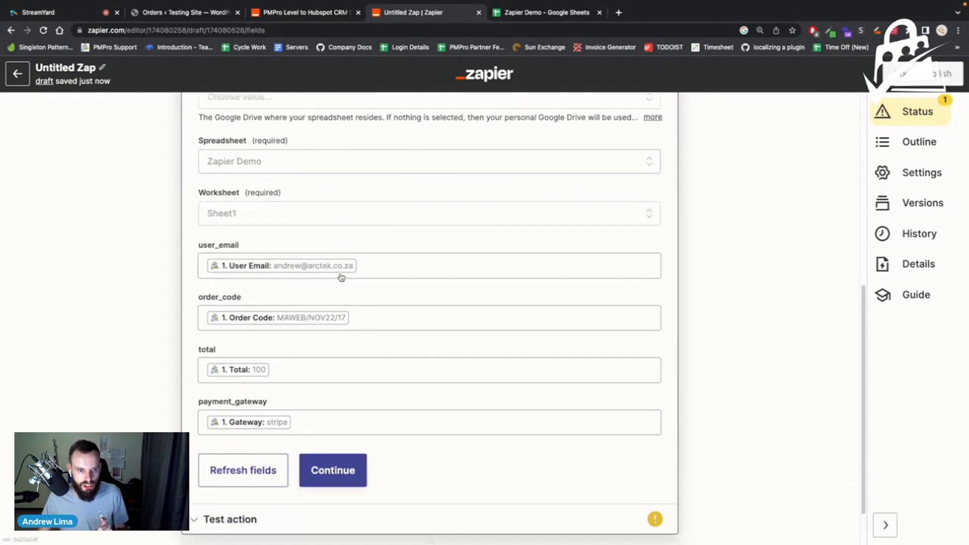
pyautogui.click(205, 348)
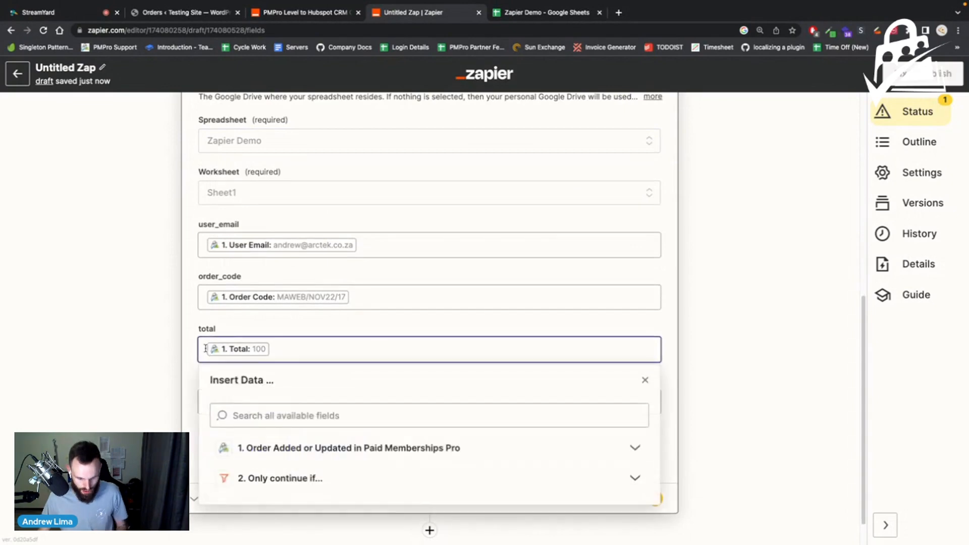
pyautogui.write('$')
pyautogui.click(151, 328)
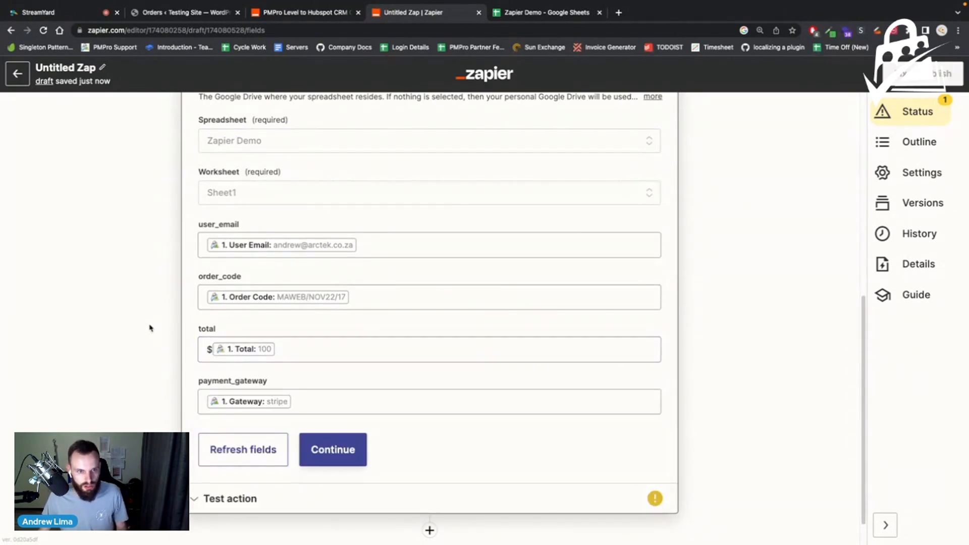
pyautogui.click(353, 456)
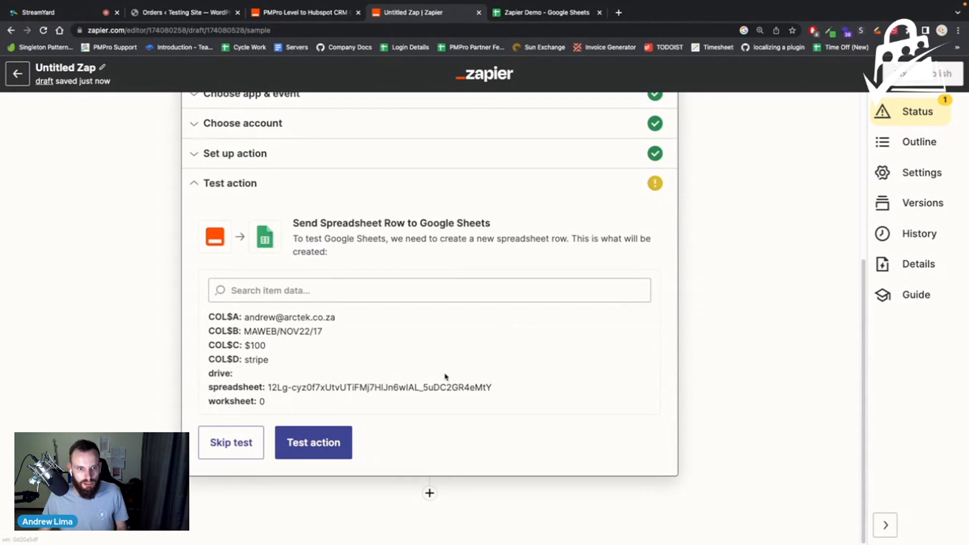
# - Check the total value in column C of the sample row and run the test that sends the row to Google Sheets
pyautogui.moveTo(246, 344)
pyautogui.mouseDown()
pyautogui.moveTo(260, 345)
pyautogui.moveTo(249, 345)
pyautogui.mouseUp()
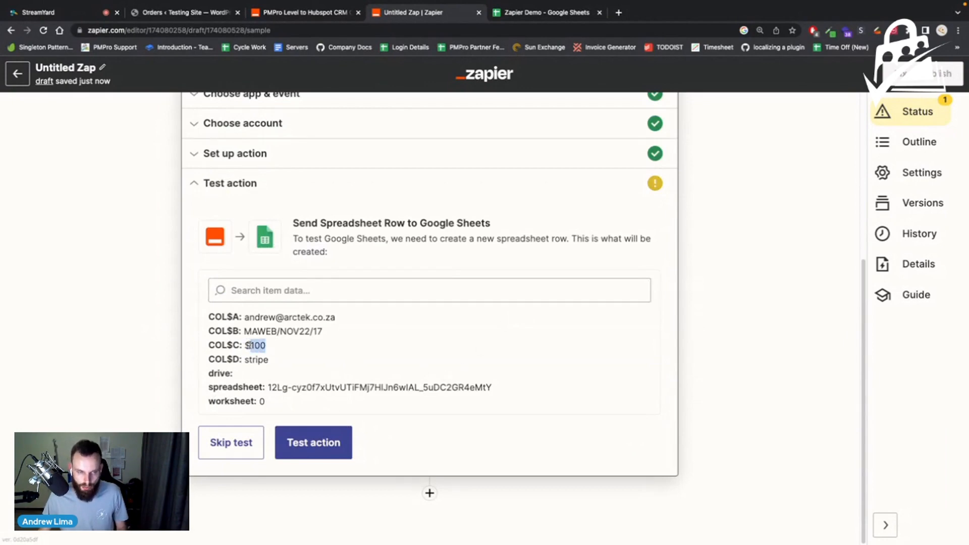
pyautogui.click(248, 345)
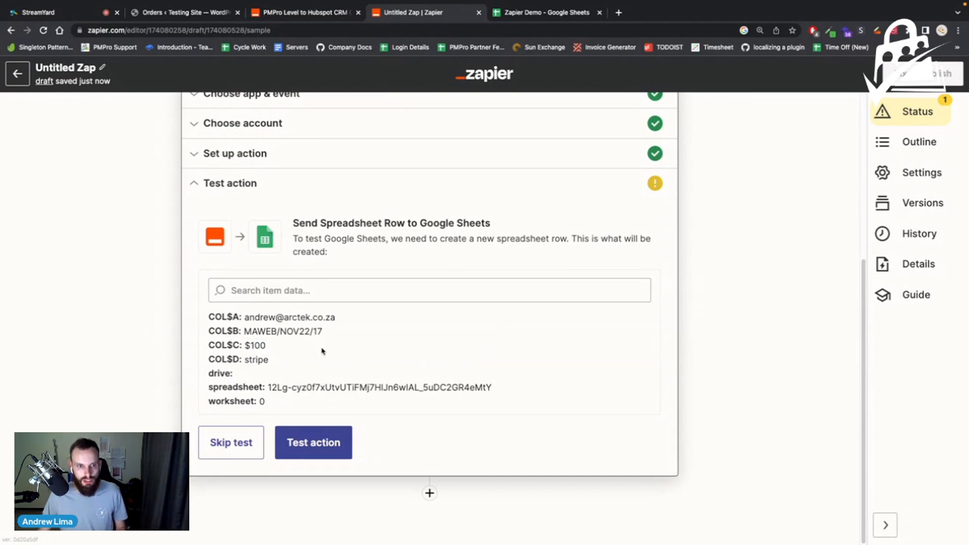
pyautogui.click(300, 442)
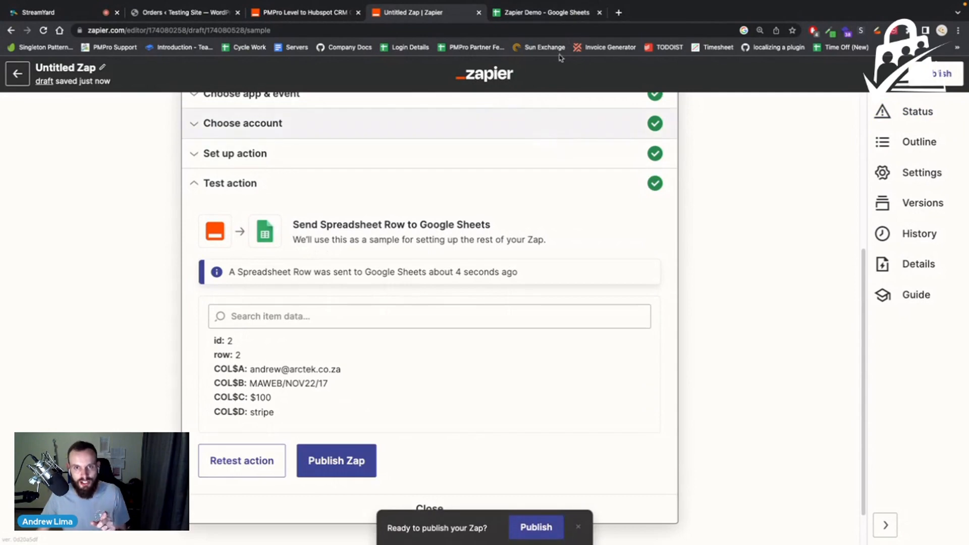
# - Switch to the Zapier Demo spreadsheet in Google Sheets and fit the order_code column's width to its contents
pyautogui.click(563, 17)
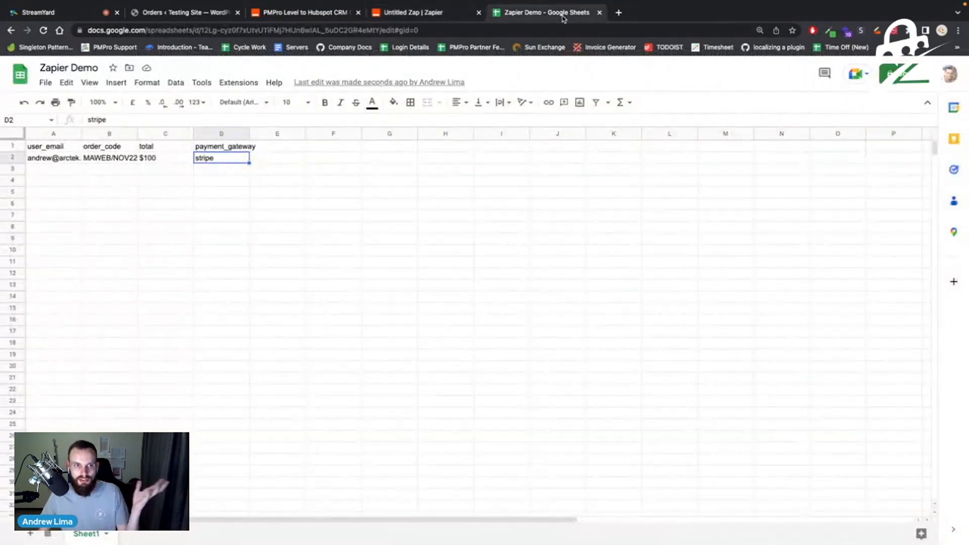
pyautogui.doubleClick(136, 132)
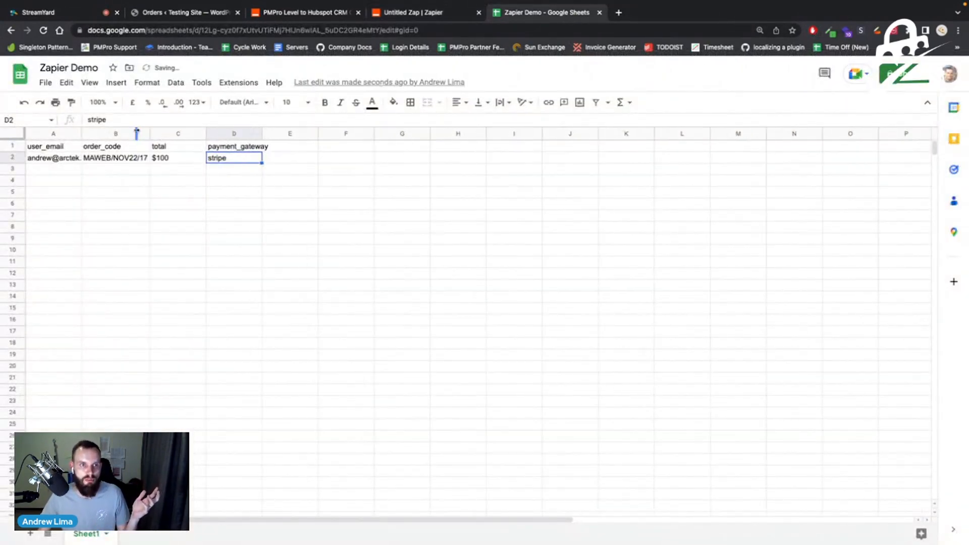
# - Fit the user_email and payment_gateway column widths to their contents
pyautogui.doubleClick(81, 133)
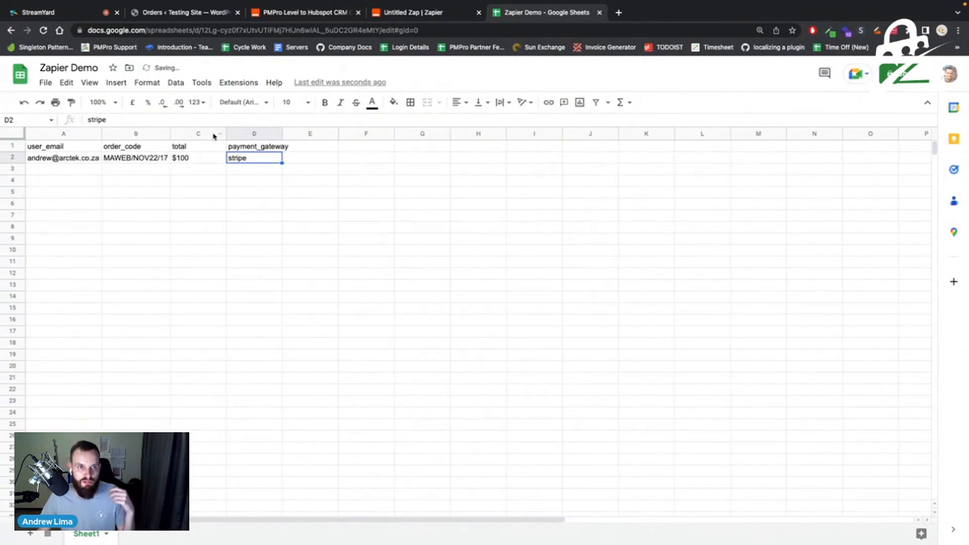
pyautogui.doubleClick(282, 133)
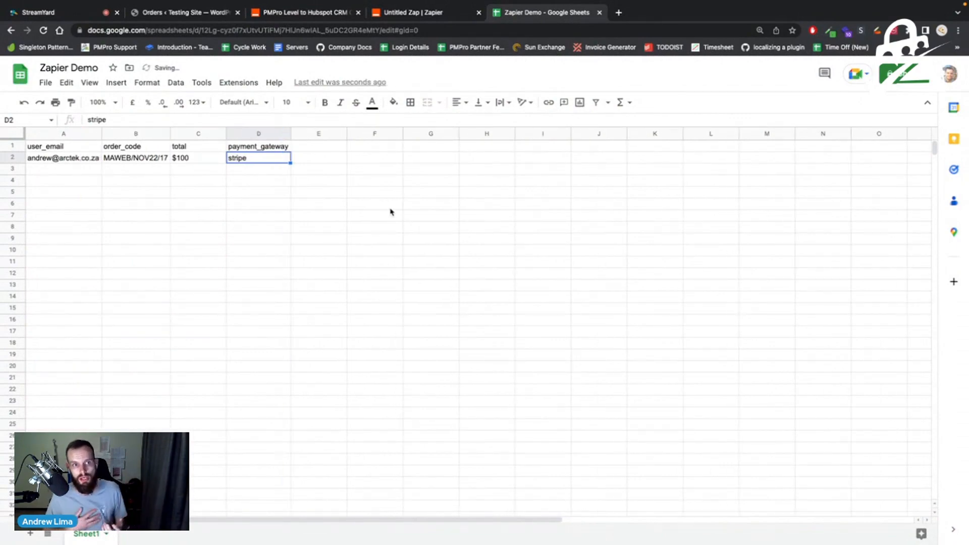
pyautogui.moveTo(85, 161); pyautogui.dragTo(244, 189)
pyautogui.click(244, 189)
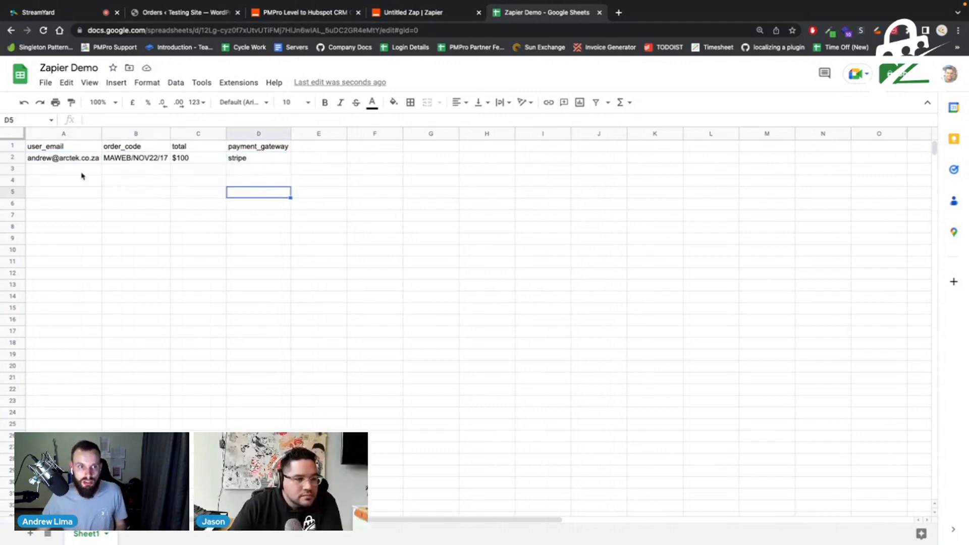
pyautogui.moveTo(81, 172); pyautogui.dragTo(234, 170)
pyautogui.click(66, 174)
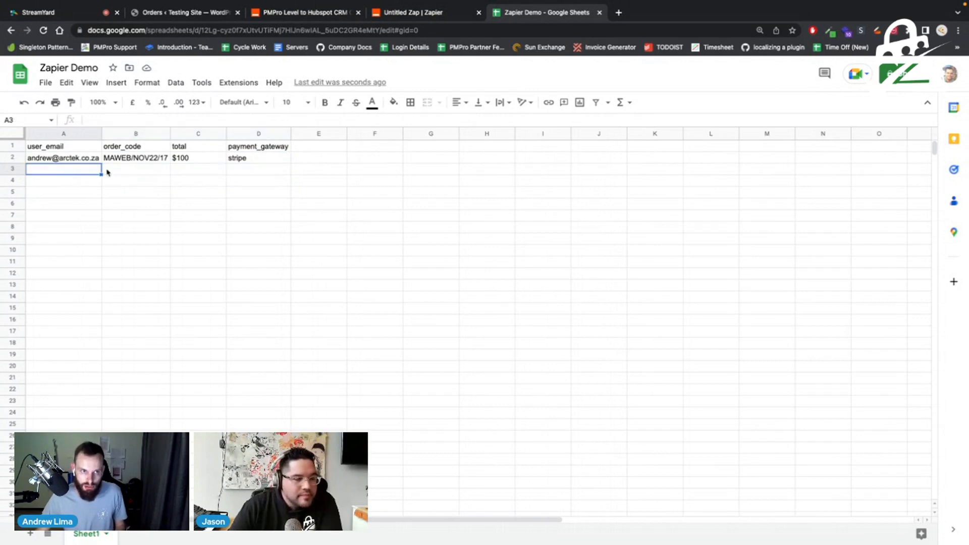
pyautogui.click(107, 171)
pyautogui.click(184, 173)
pyautogui.click(256, 173)
pyautogui.moveTo(53, 182); pyautogui.dragTo(303, 264)
pyautogui.click(273, 307)
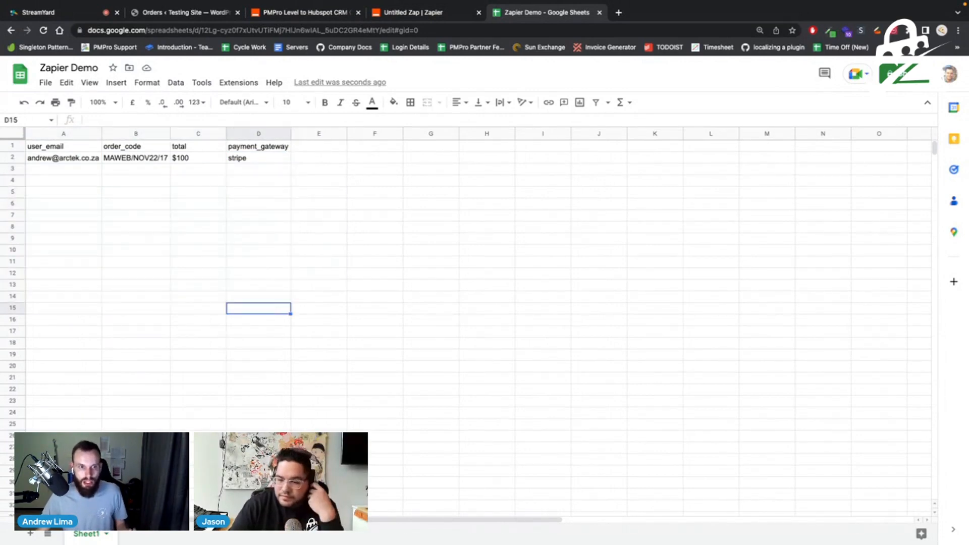
pyautogui.click(202, 482)
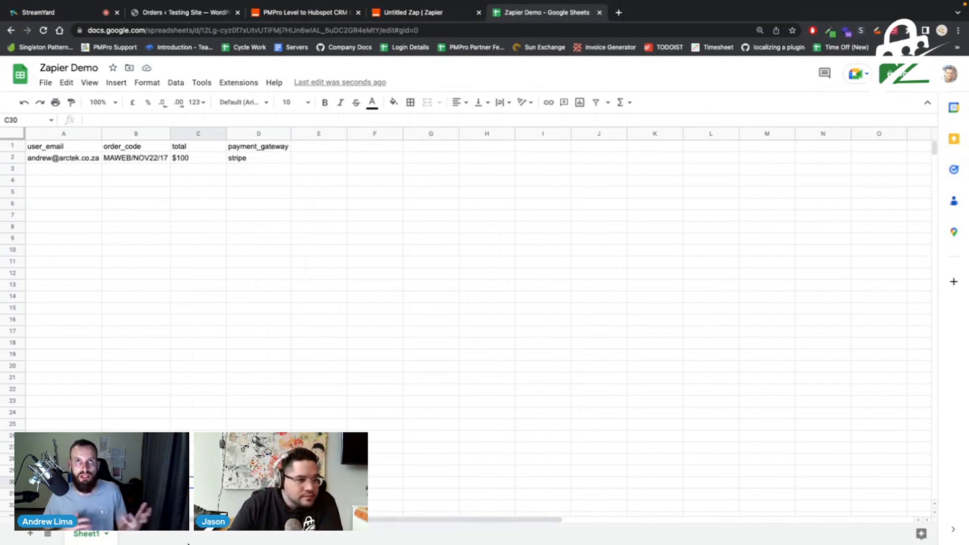